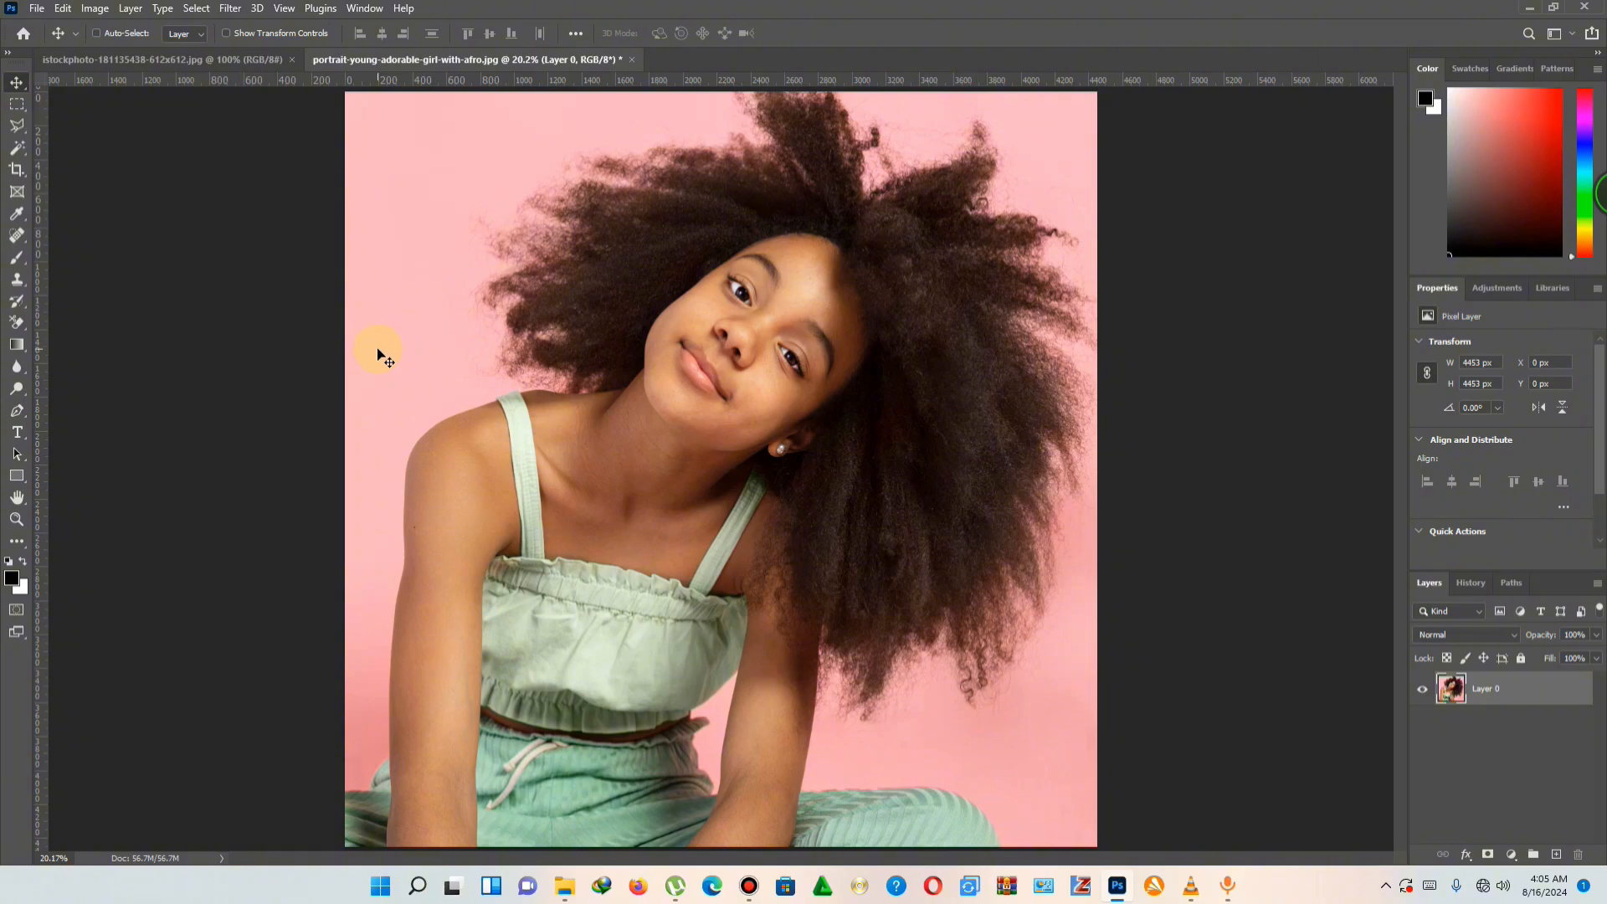
Activate the Background Eraser Tool with sampling set to Once and limits set to Discontiguous
left_click(18, 325)
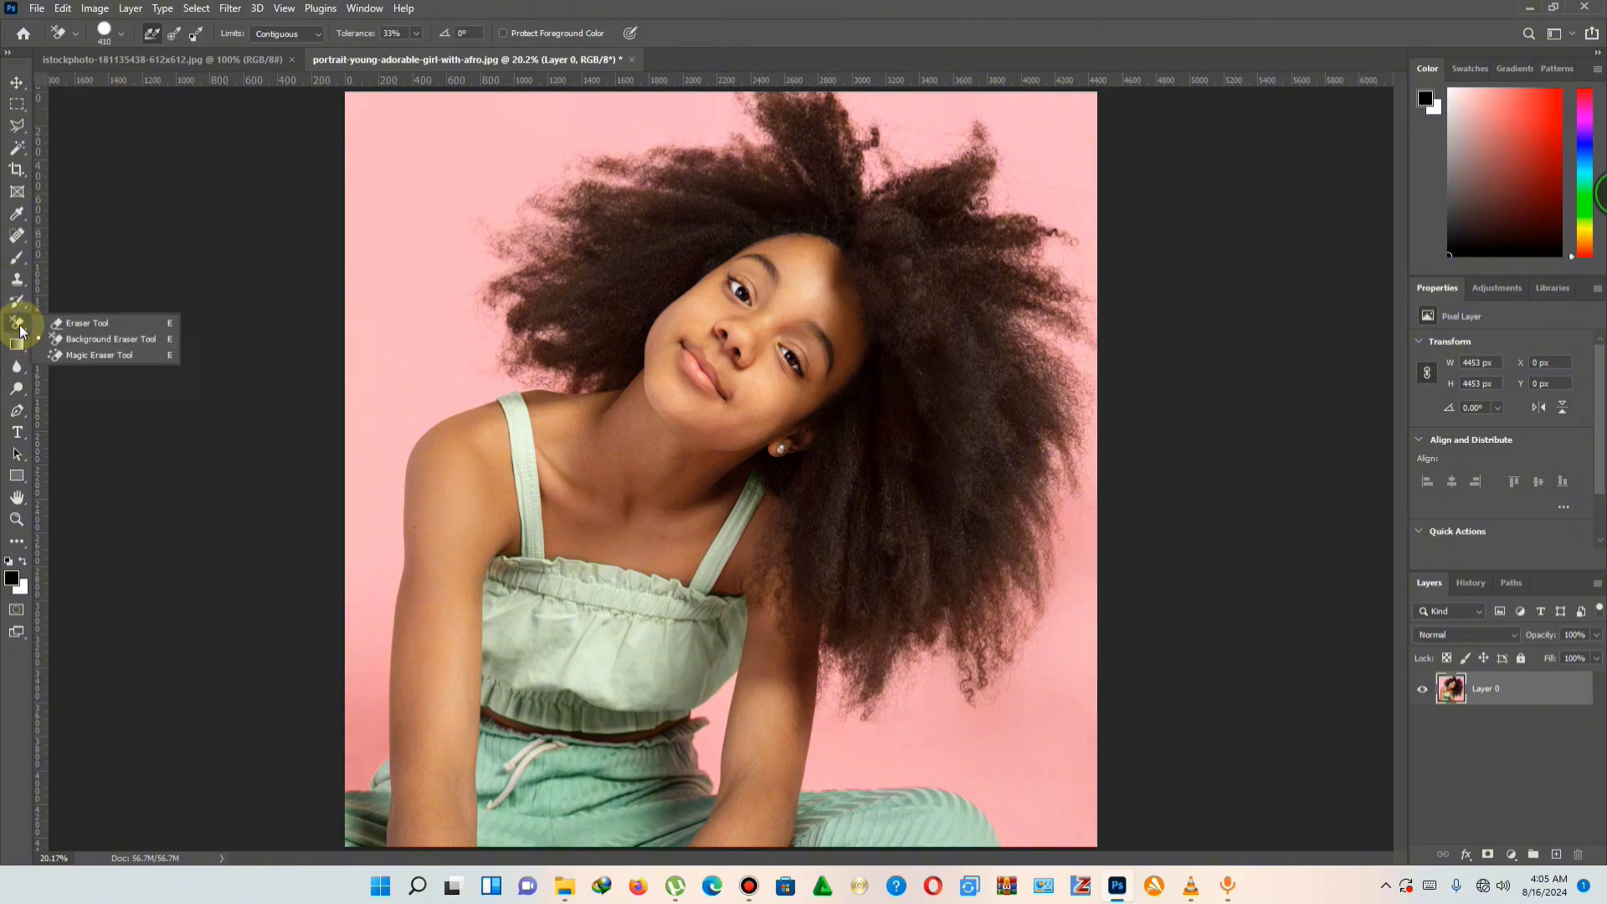
left_click(122, 341)
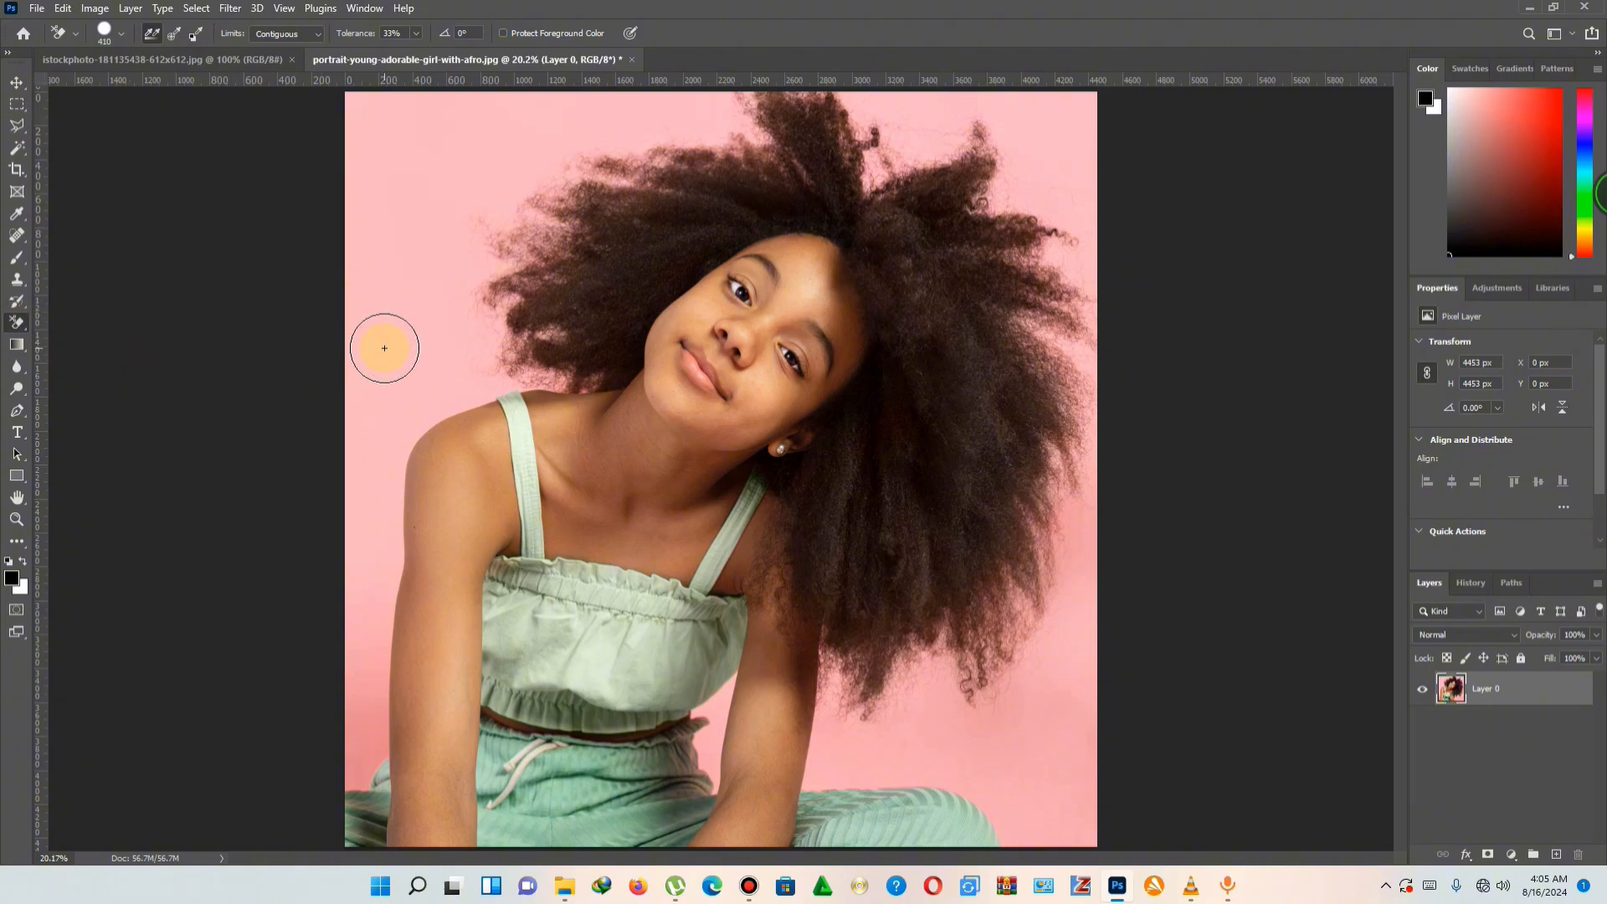
left_click(170, 36)
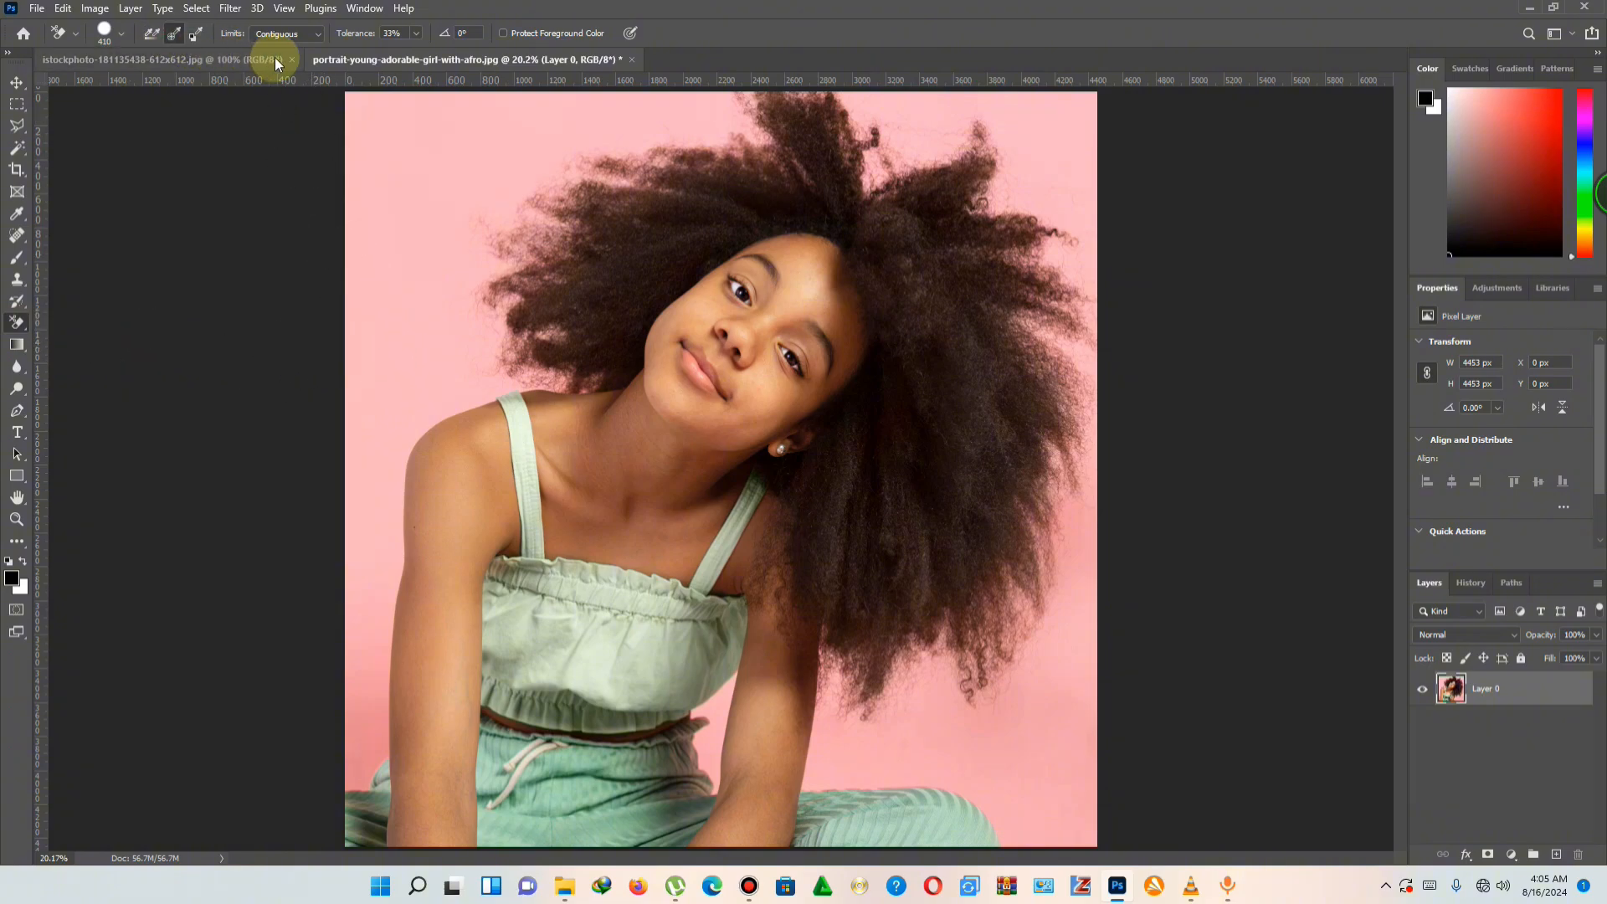
left_click(321, 38)
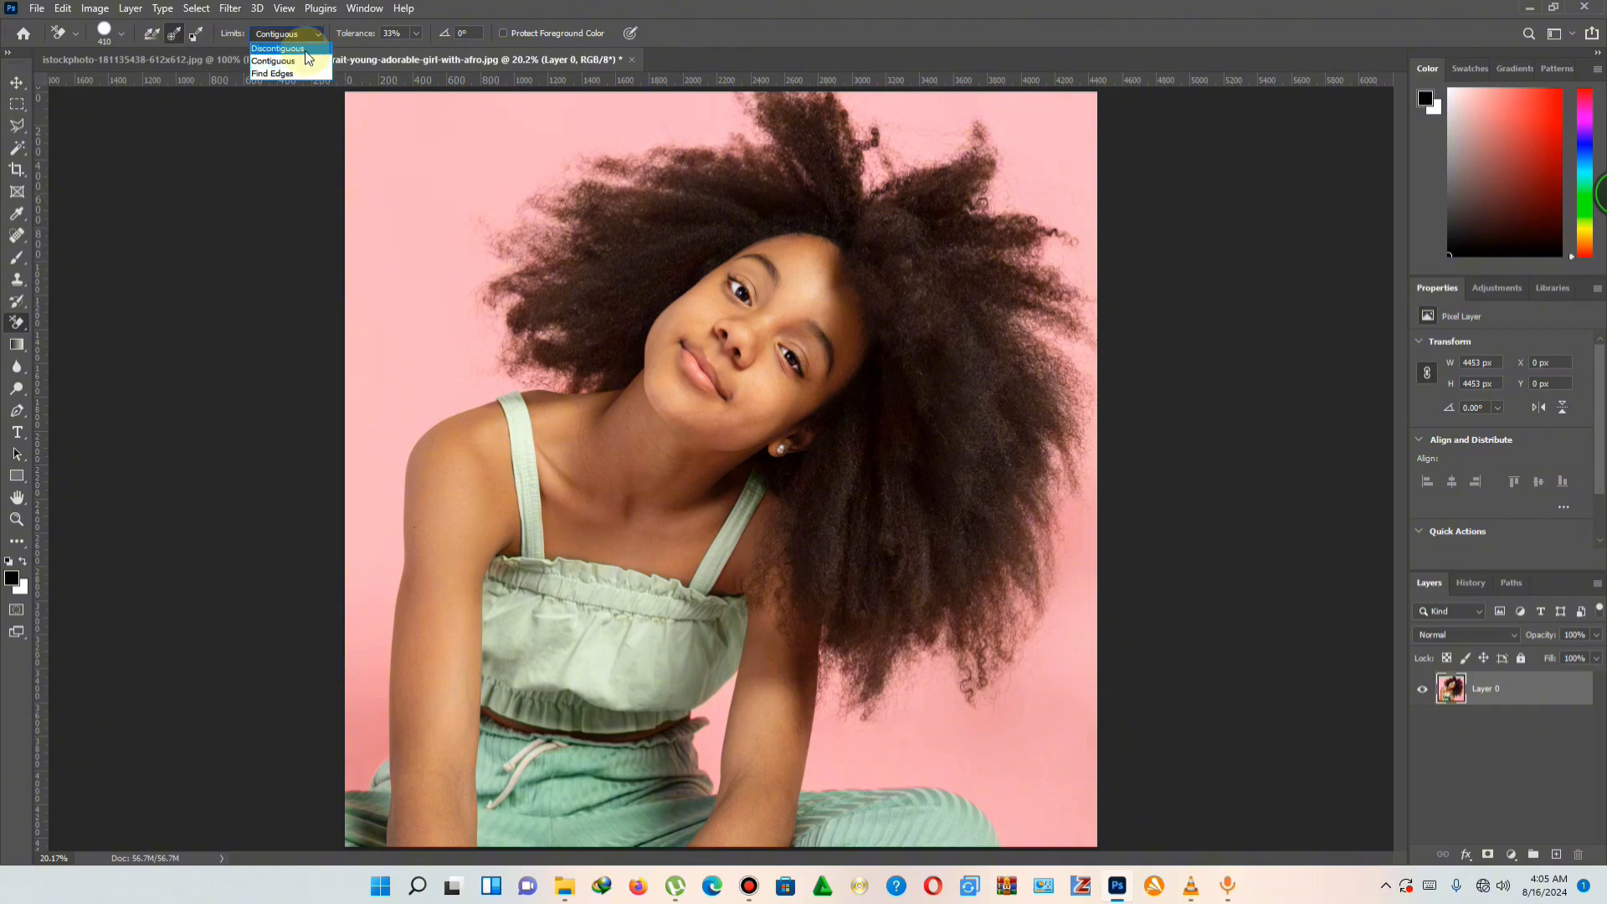
left_click(305, 50)
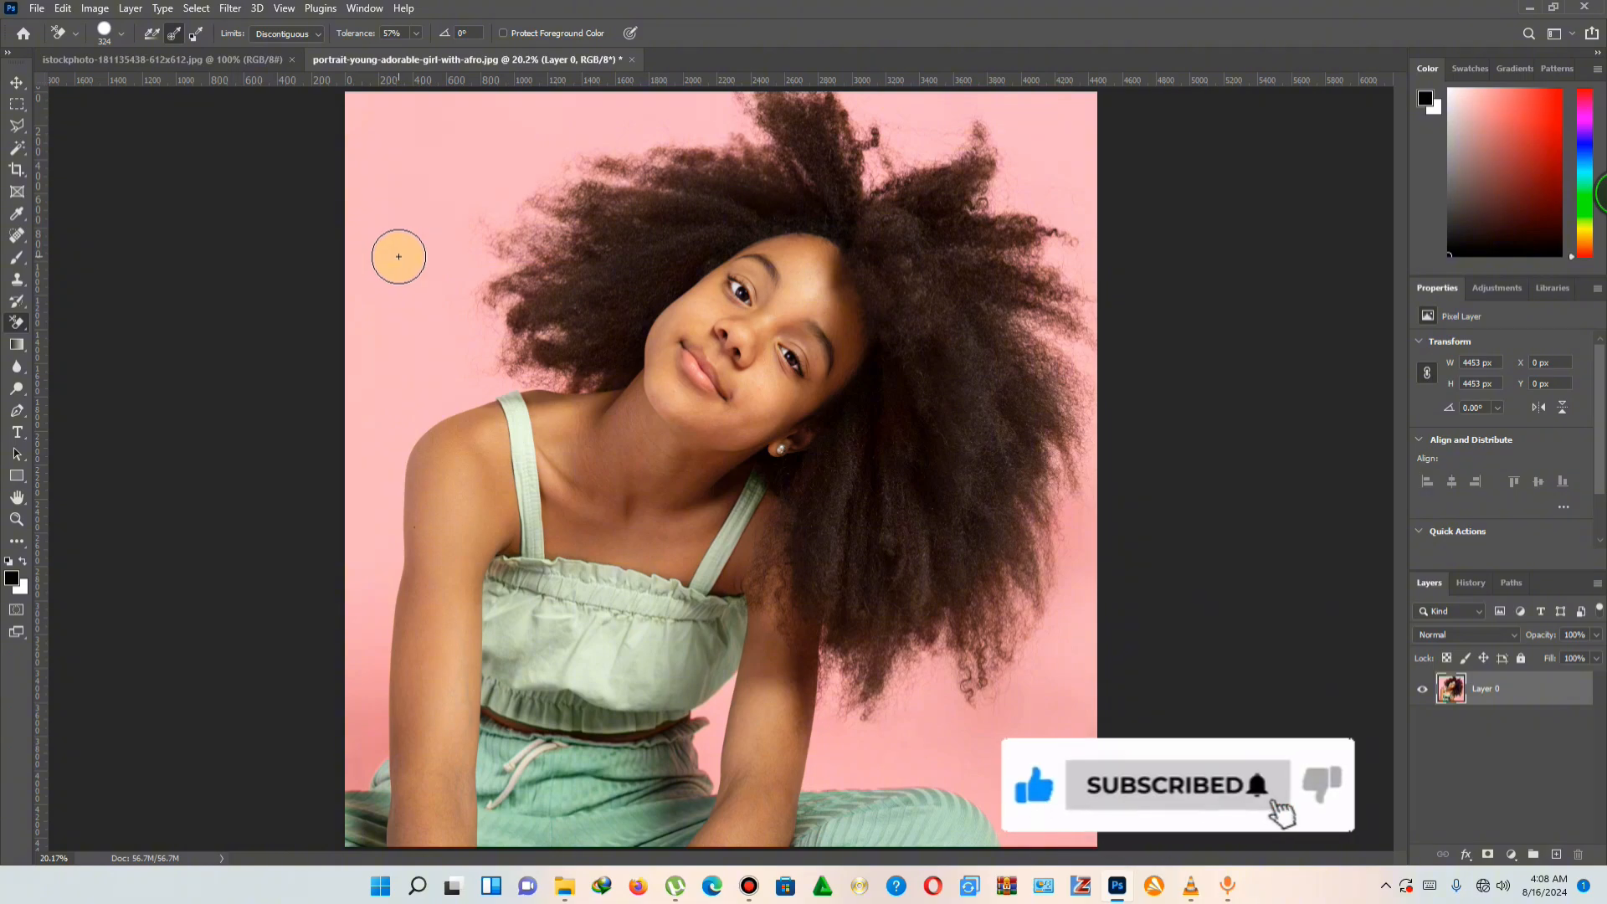
Set the Background Eraser's brush size to 356 px
right_click(398, 256)
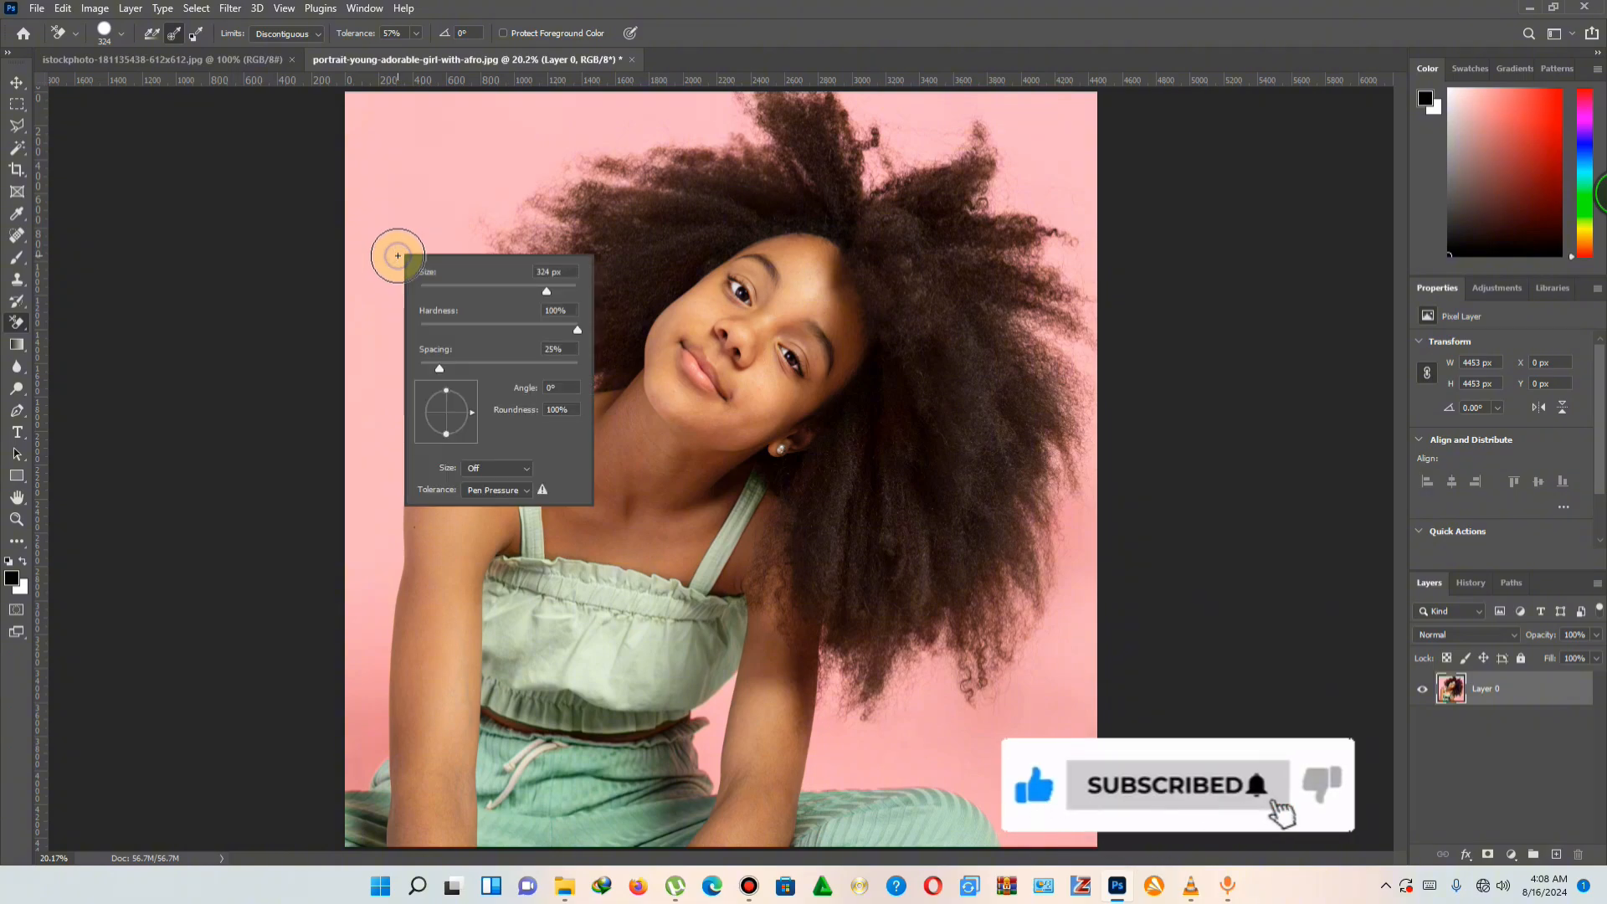
left_click(529, 285)
left_click(492, 286)
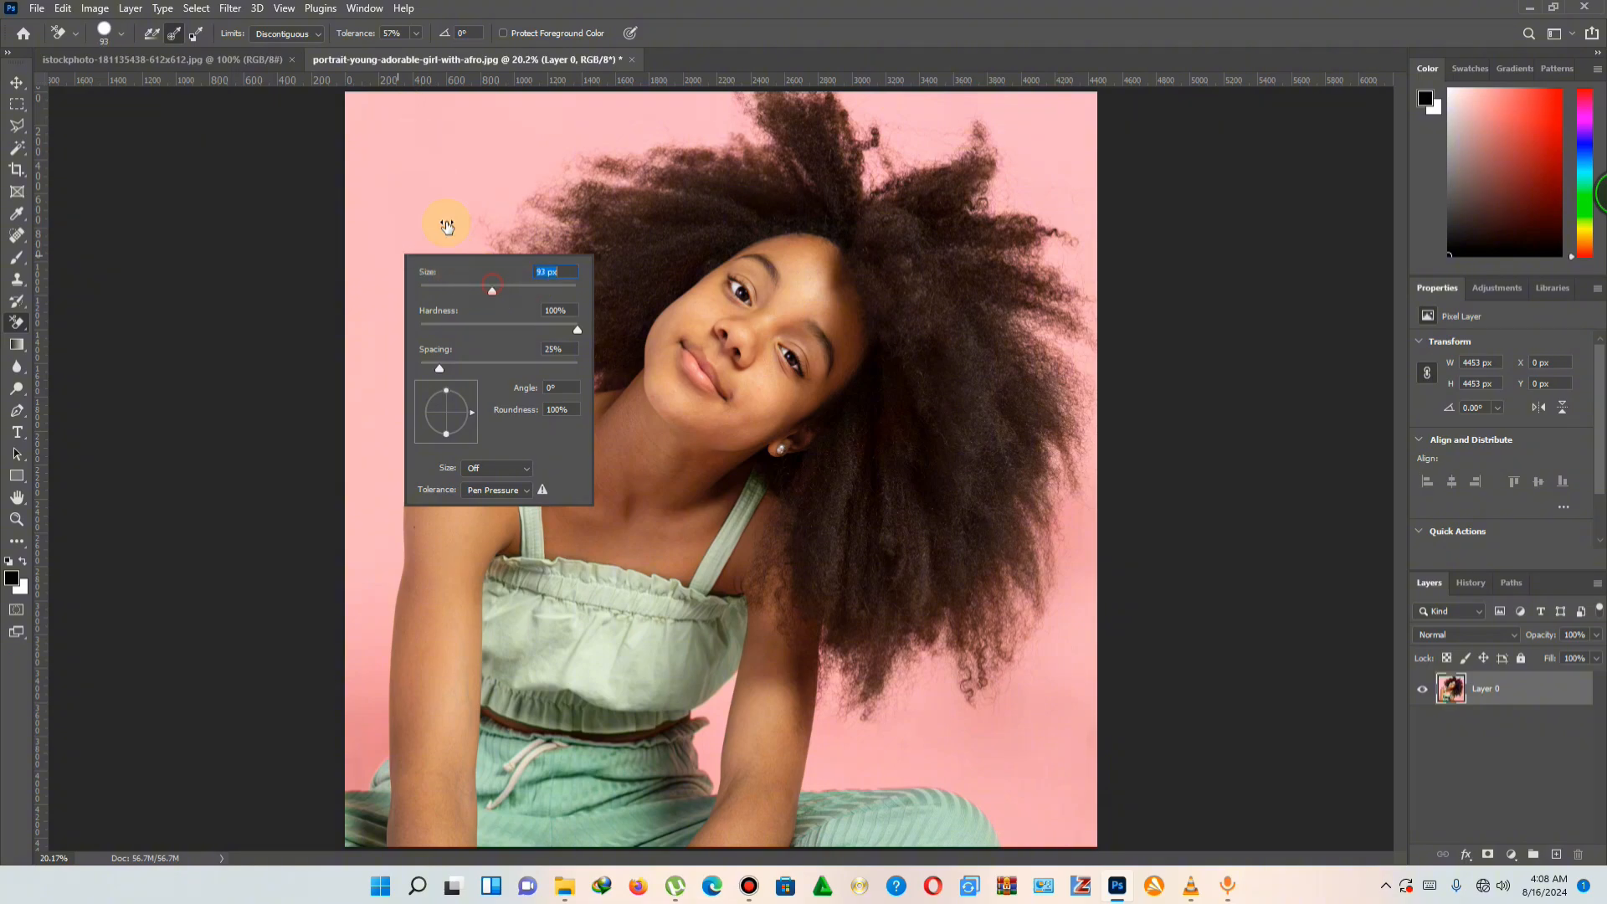
left_click(555, 291)
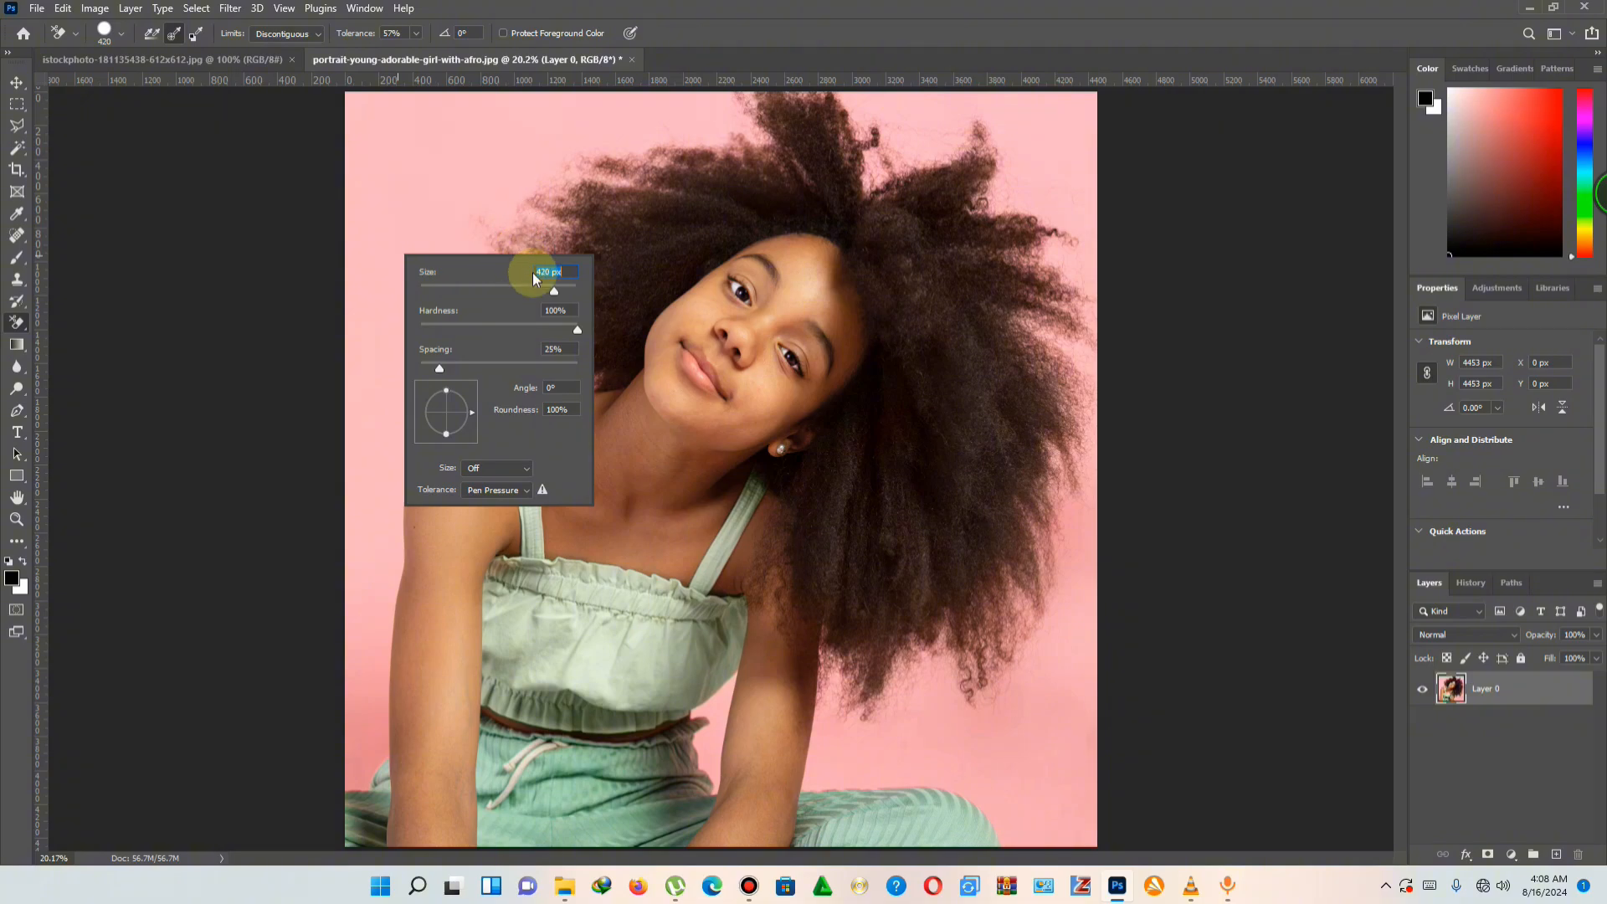
left_click(550, 291)
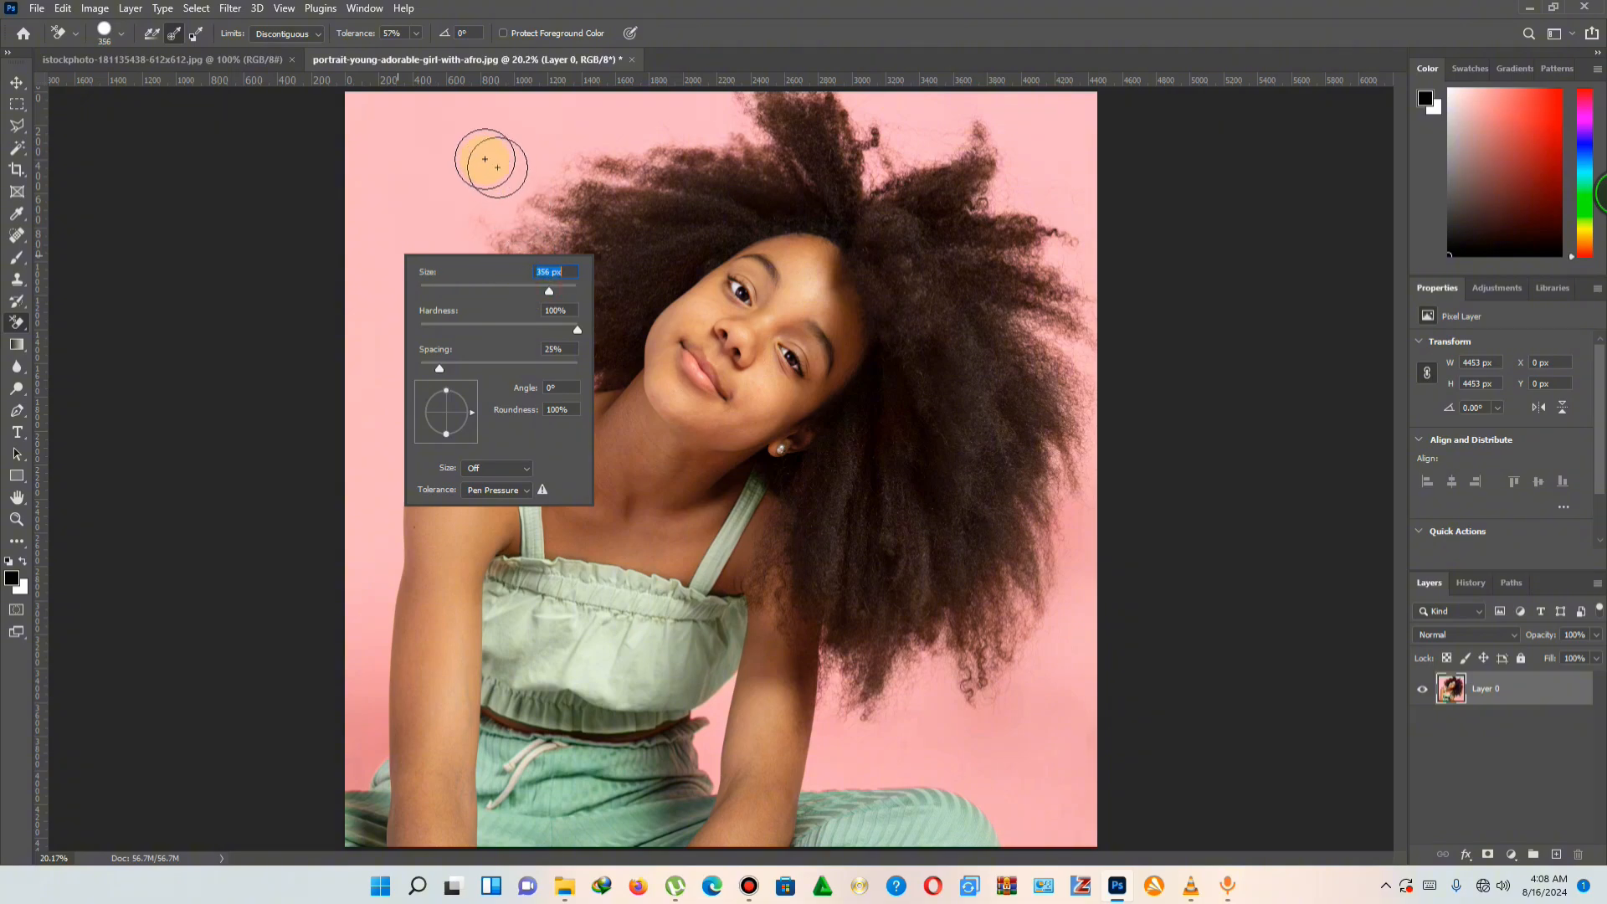
left_click(701, 29)
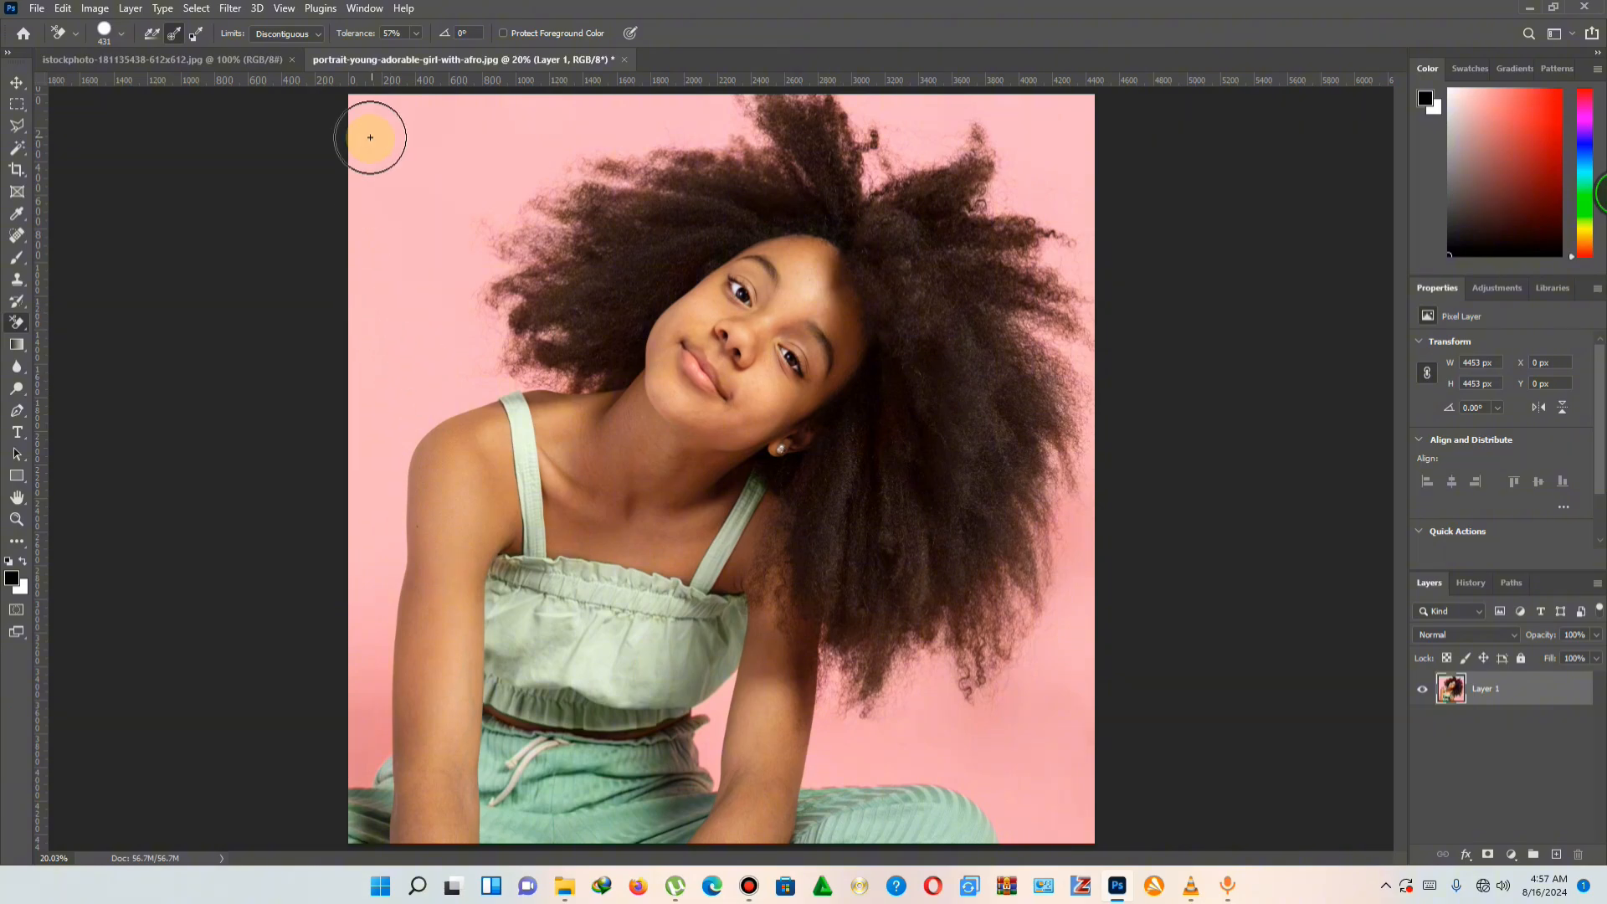
Erase the pink background around the girl's hair and outward to the canvas edges, leaving a thin pink border beside her body
mouse_move(364, 110)
left_mouse_down()
mouse_move(548, 110)
mouse_move(407, 115)
mouse_move(309, 194)
mouse_move(646, 105)
mouse_move(558, 121)
mouse_move(838, 127)
mouse_move(711, 85)
mouse_move(1106, 134)
mouse_move(1094, 115)
mouse_move(945, 98)
mouse_move(867, 135)
mouse_move(965, 162)
mouse_move(893, 188)
mouse_move(1020, 176)
mouse_move(1085, 270)
mouse_move(1072, 264)
mouse_move(1091, 122)
mouse_move(1077, 324)
mouse_move(1014, 287)
mouse_move(1050, 360)
mouse_move(1049, 485)
mouse_move(1087, 378)
mouse_move(965, 124)
mouse_move(682, 162)
mouse_move(329, 271)
mouse_move(706, 150)
mouse_move(648, 229)
mouse_move(622, 212)
mouse_move(429, 314)
mouse_move(383, 317)
mouse_move(377, 275)
mouse_move(463, 288)
mouse_move(343, 405)
mouse_move(502, 328)
mouse_move(484, 360)
mouse_move(380, 404)
mouse_move(351, 449)
mouse_move(421, 318)
mouse_move(526, 224)
mouse_move(829, 138)
mouse_move(974, 199)
mouse_move(1035, 515)
mouse_move(1097, 643)
mouse_move(1091, 482)
mouse_move(1057, 533)
mouse_move(1057, 774)
mouse_move(1079, 857)
mouse_move(1084, 687)
mouse_move(1057, 704)
mouse_move(1080, 681)
mouse_move(990, 566)
mouse_move(1026, 789)
mouse_move(995, 659)
mouse_move(940, 706)
mouse_move(969, 681)
mouse_move(933, 664)
mouse_move(865, 711)
mouse_move(867, 670)
mouse_move(862, 718)
mouse_move(986, 750)
mouse_move(894, 739)
mouse_move(864, 706)
mouse_move(928, 595)
mouse_move(1029, 581)
mouse_move(1063, 431)
mouse_move(961, 117)
mouse_move(660, 137)
mouse_move(477, 294)
mouse_move(501, 327)
mouse_move(556, 334)
mouse_move(368, 388)
mouse_move(355, 538)
mouse_move(359, 430)
mouse_move(294, 563)
mouse_move(333, 601)
mouse_move(334, 731)
mouse_move(349, 498)
mouse_move(329, 197)
mouse_move(363, 118)
mouse_move(538, 125)
mouse_move(408, 345)
mouse_move(374, 309)
mouse_move(685, 112)
mouse_move(992, 360)
mouse_move(1083, 477)
mouse_move(1057, 830)
mouse_move(1101, 591)
mouse_move(1092, 554)
mouse_move(1018, 585)
mouse_move(958, 658)
mouse_move(951, 699)
mouse_move(896, 681)
mouse_move(1023, 569)
mouse_move(976, 664)
mouse_move(1051, 460)
mouse_move(961, 144)
mouse_move(711, 126)
mouse_move(502, 186)
mouse_move(477, 316)
mouse_move(531, 334)
mouse_move(344, 300)
mouse_move(363, 330)
mouse_move(387, 330)
mouse_move(552, 296)
mouse_move(469, 323)
mouse_move(368, 390)
mouse_move(359, 323)
mouse_move(97, 176)
left_mouse_up()
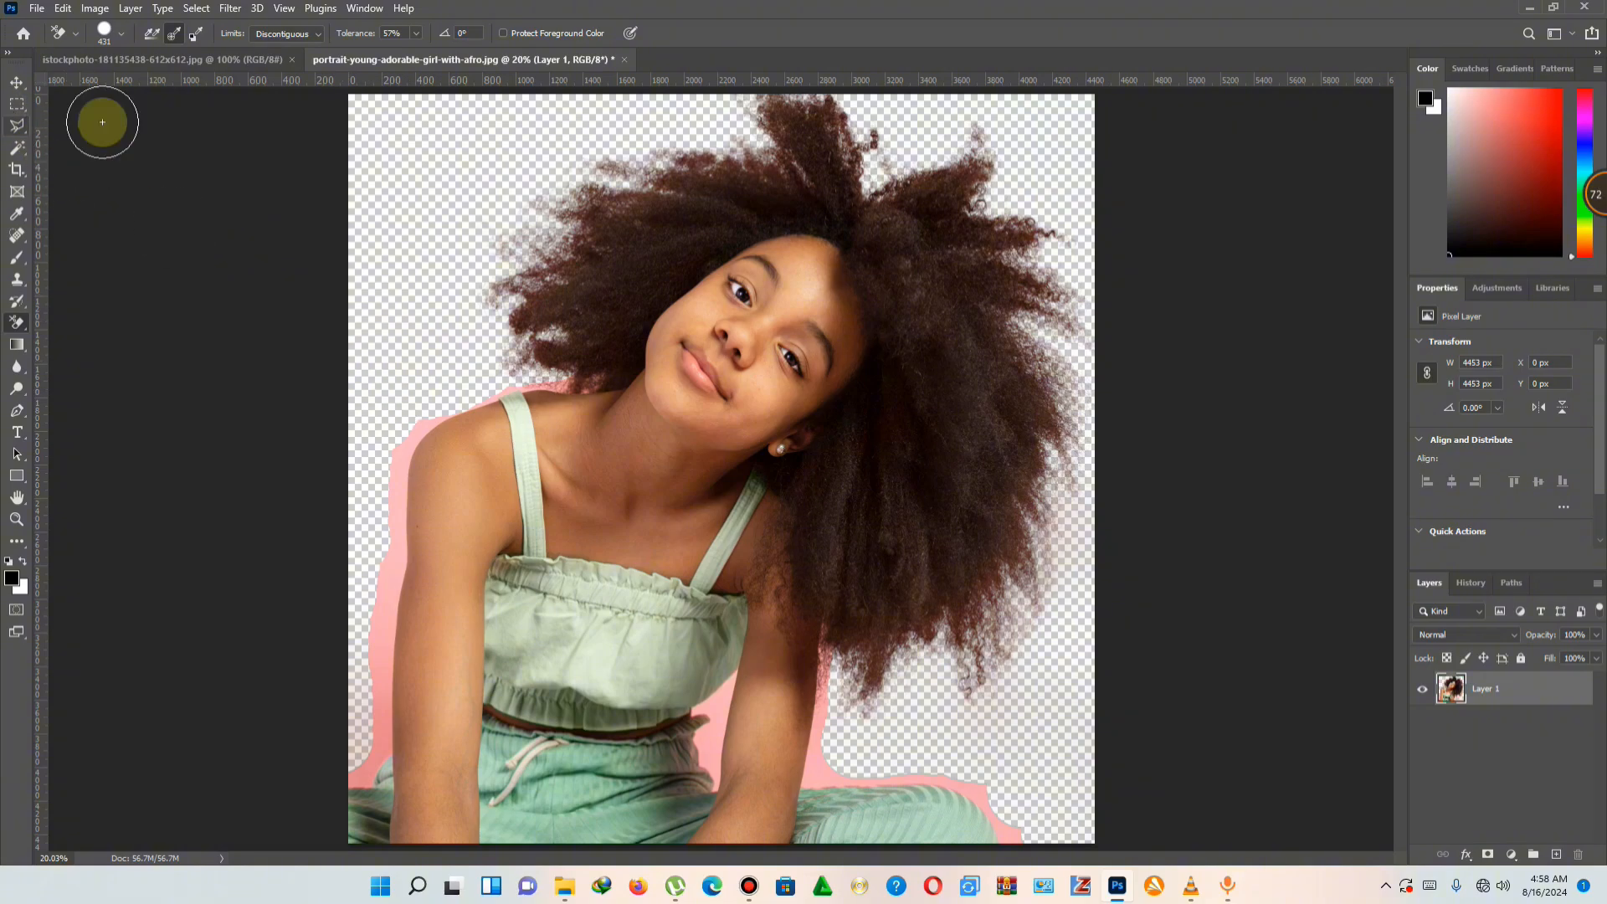
left_click(17, 83)
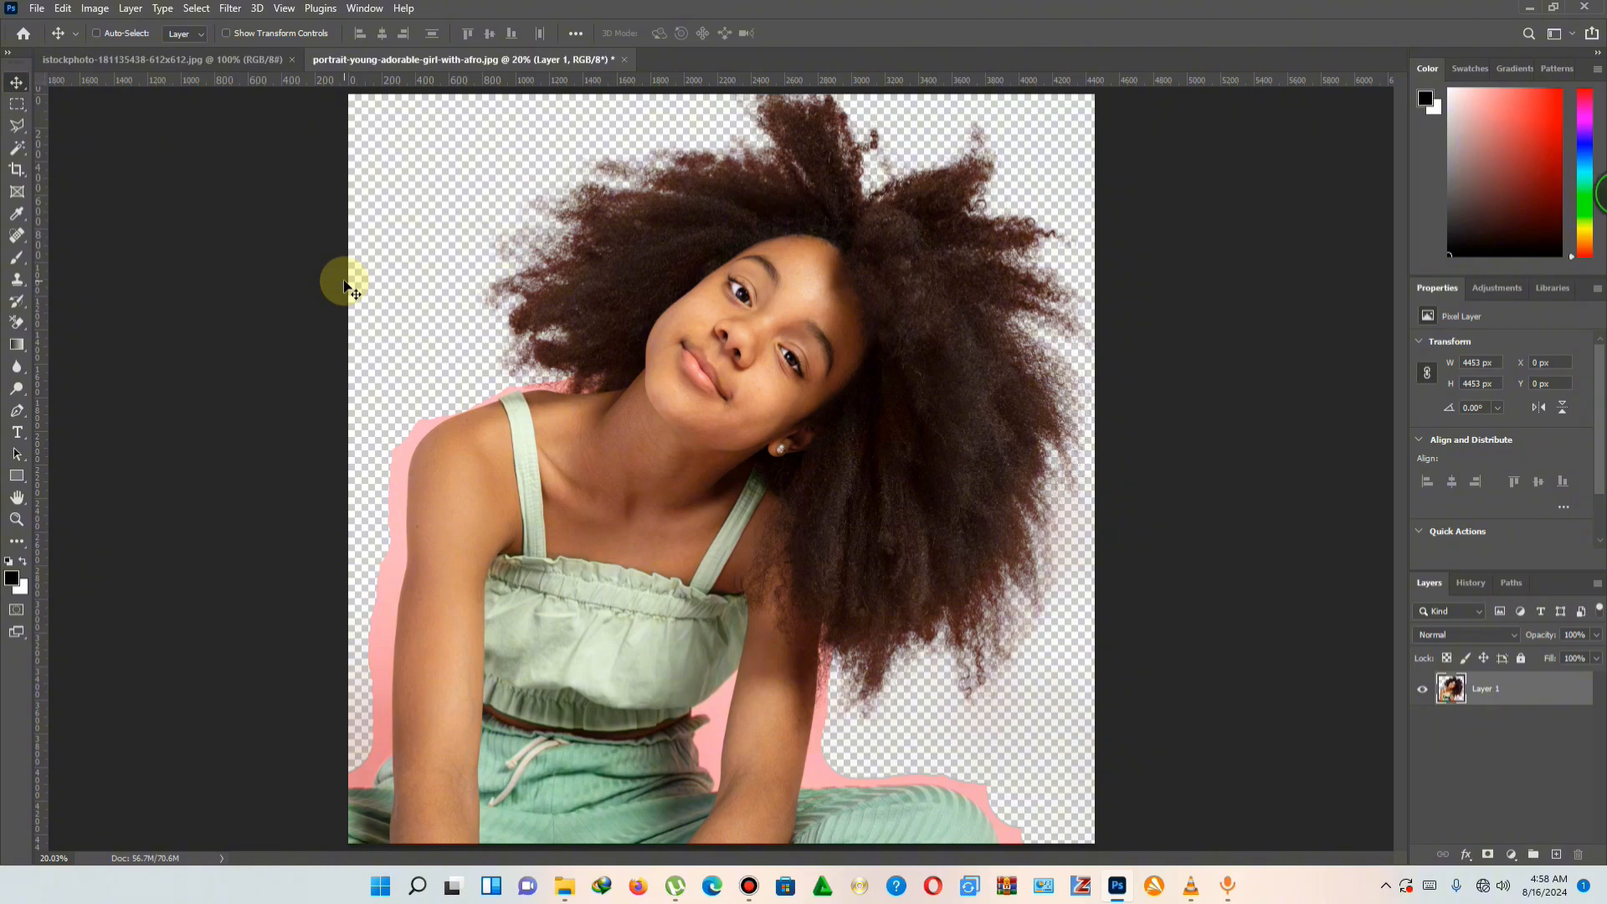
Select the leftover pink areas beside the arms, waist and legs with the Magic Wand Tool, delete them and deselect
left_click(11, 149)
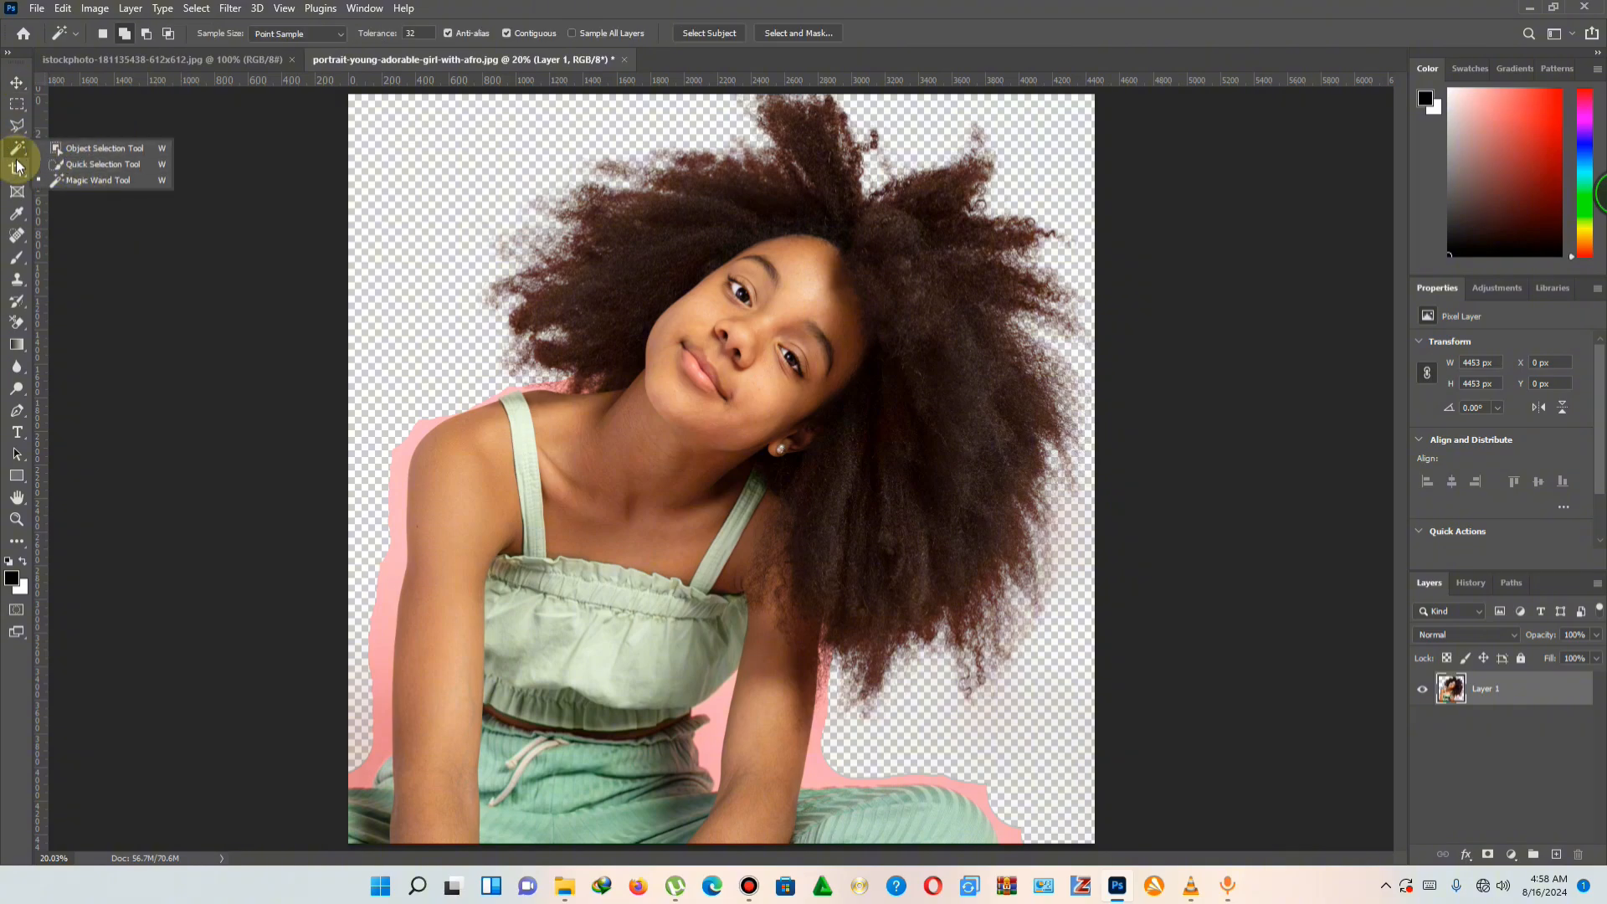
left_click(81, 188)
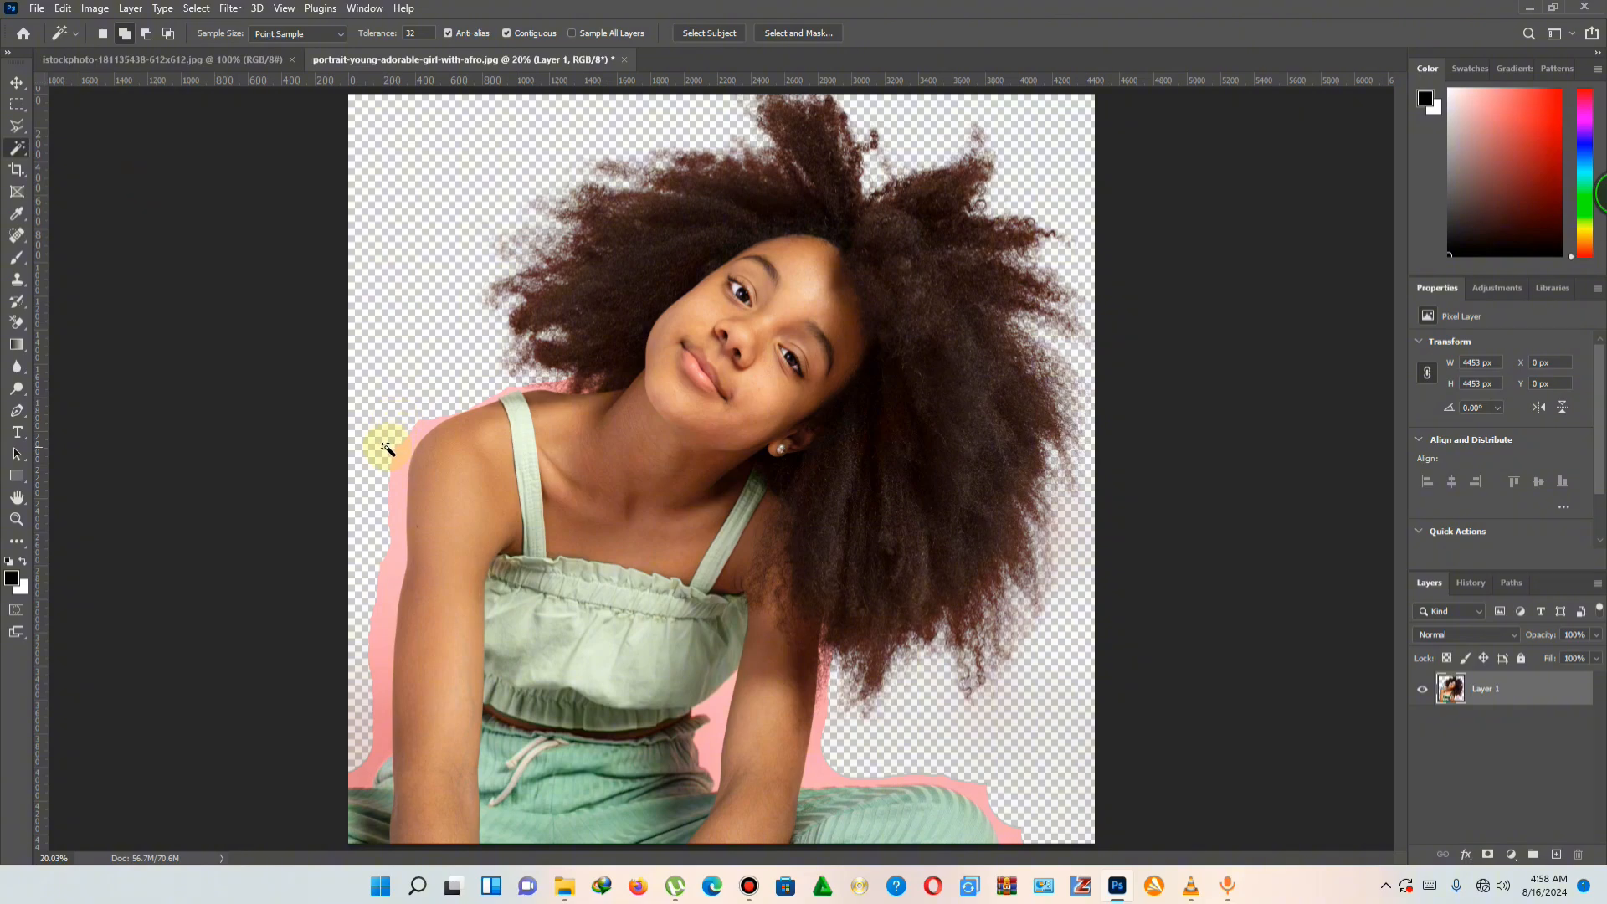
left_click(397, 476)
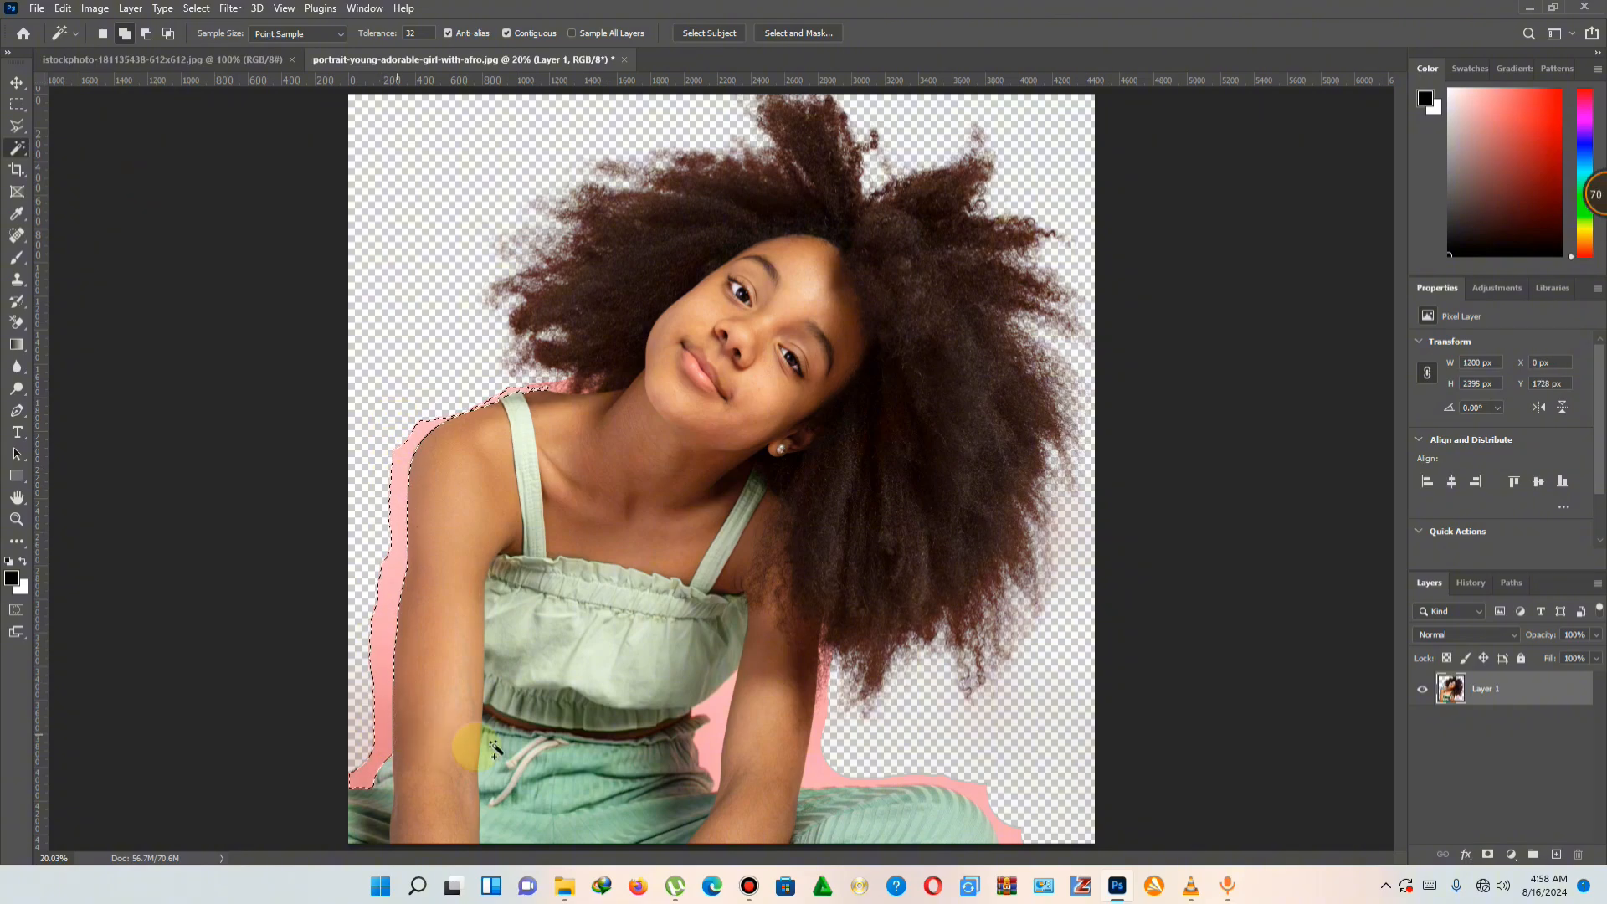
left_click(834, 782)
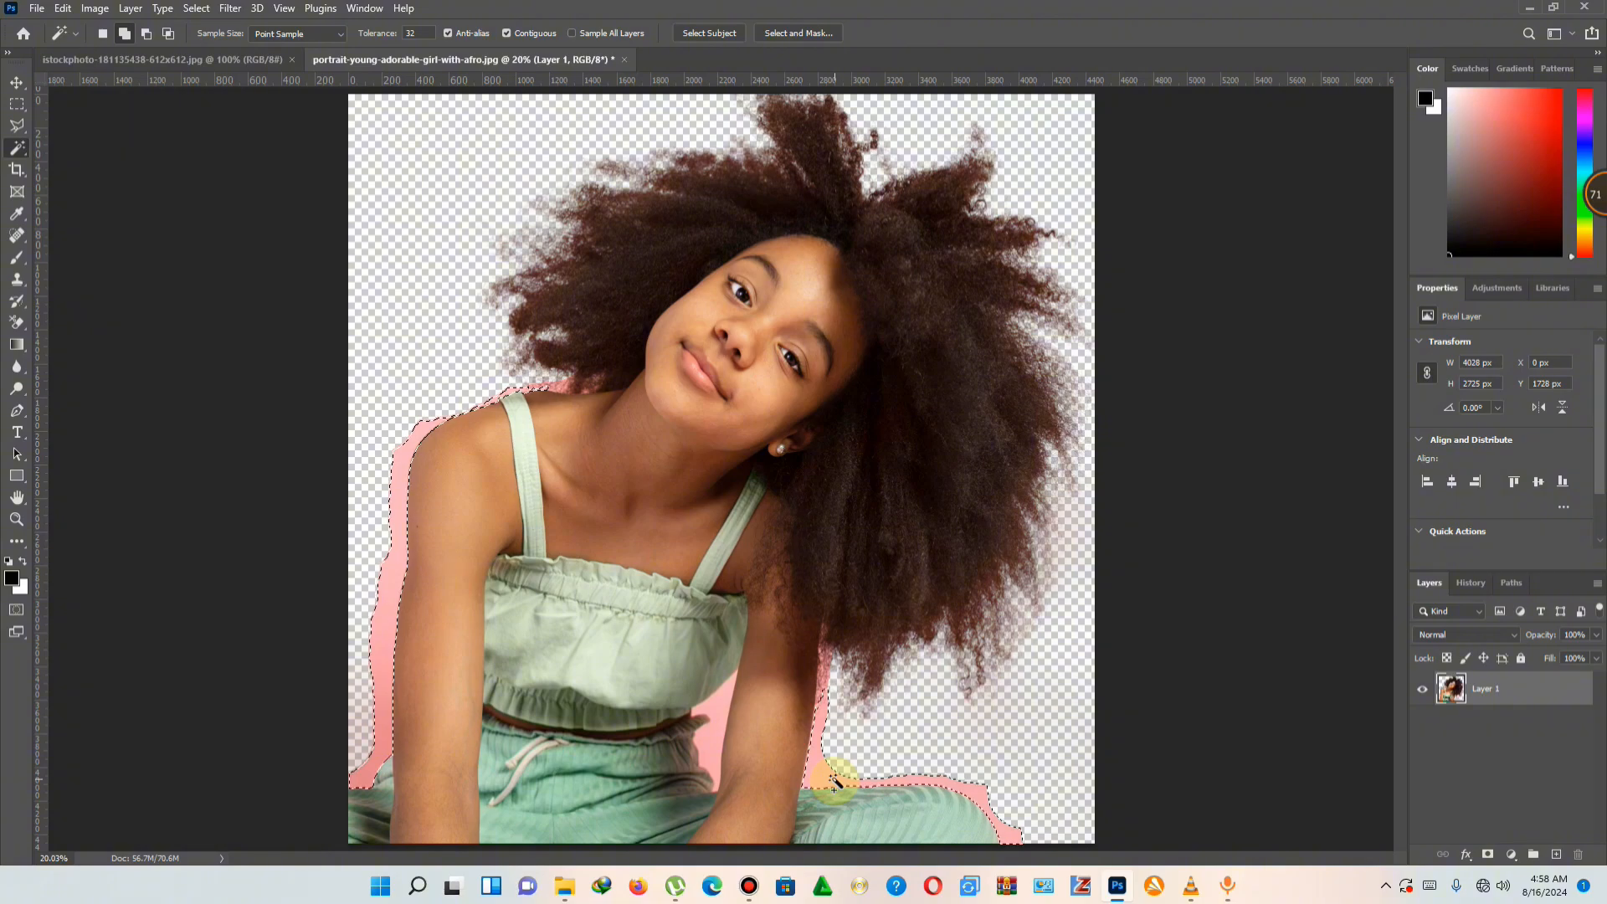
left_click(723, 715)
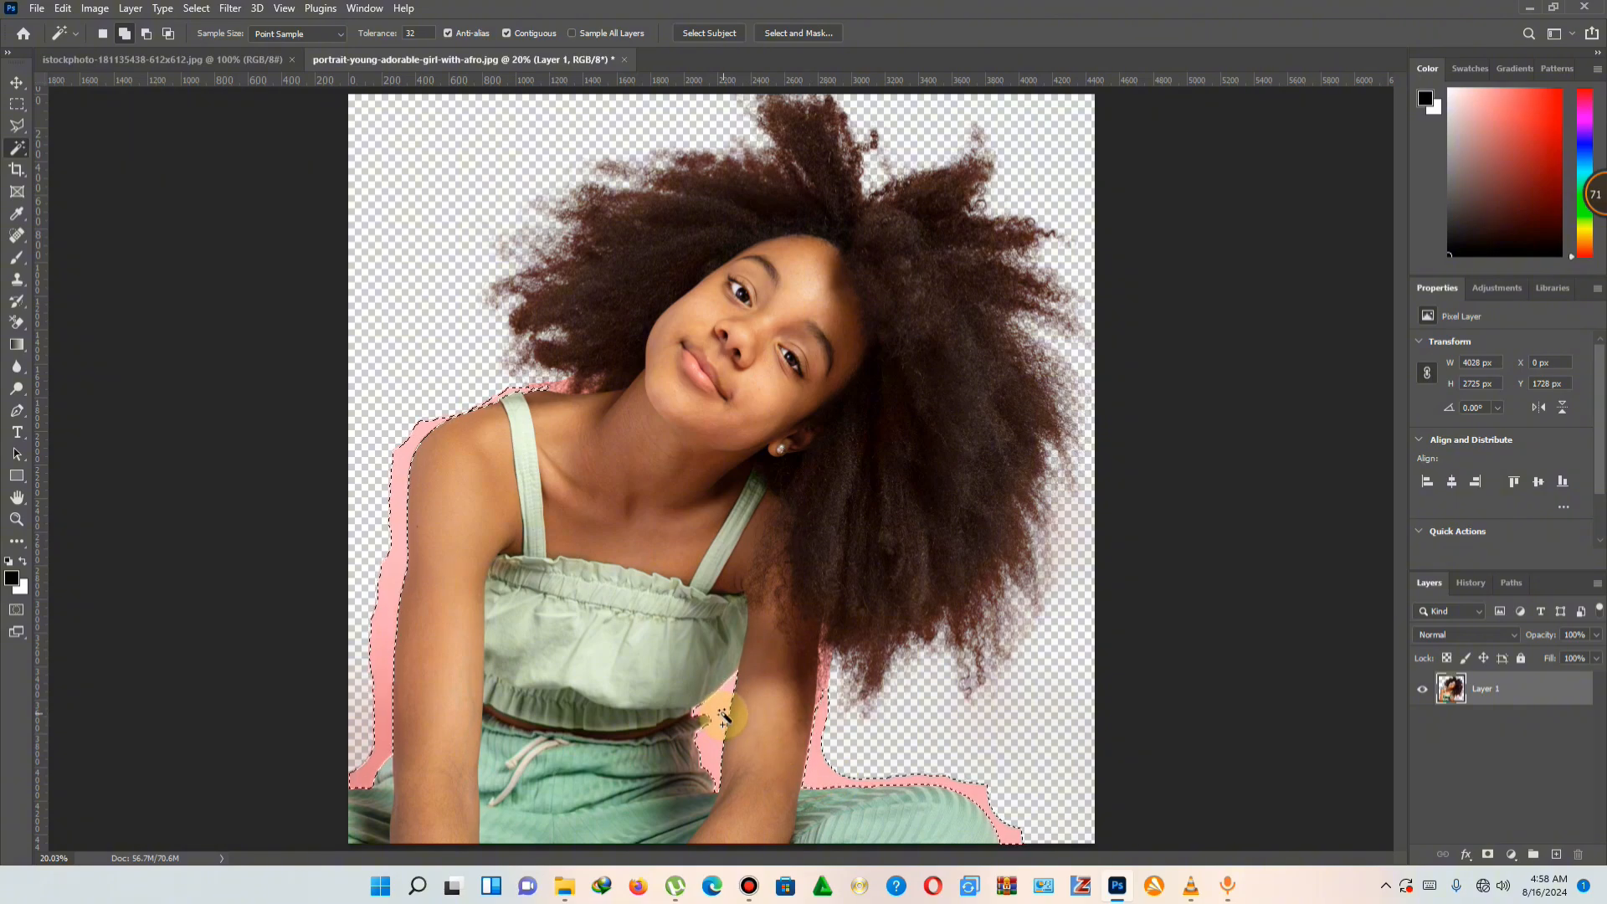
key("Delete")
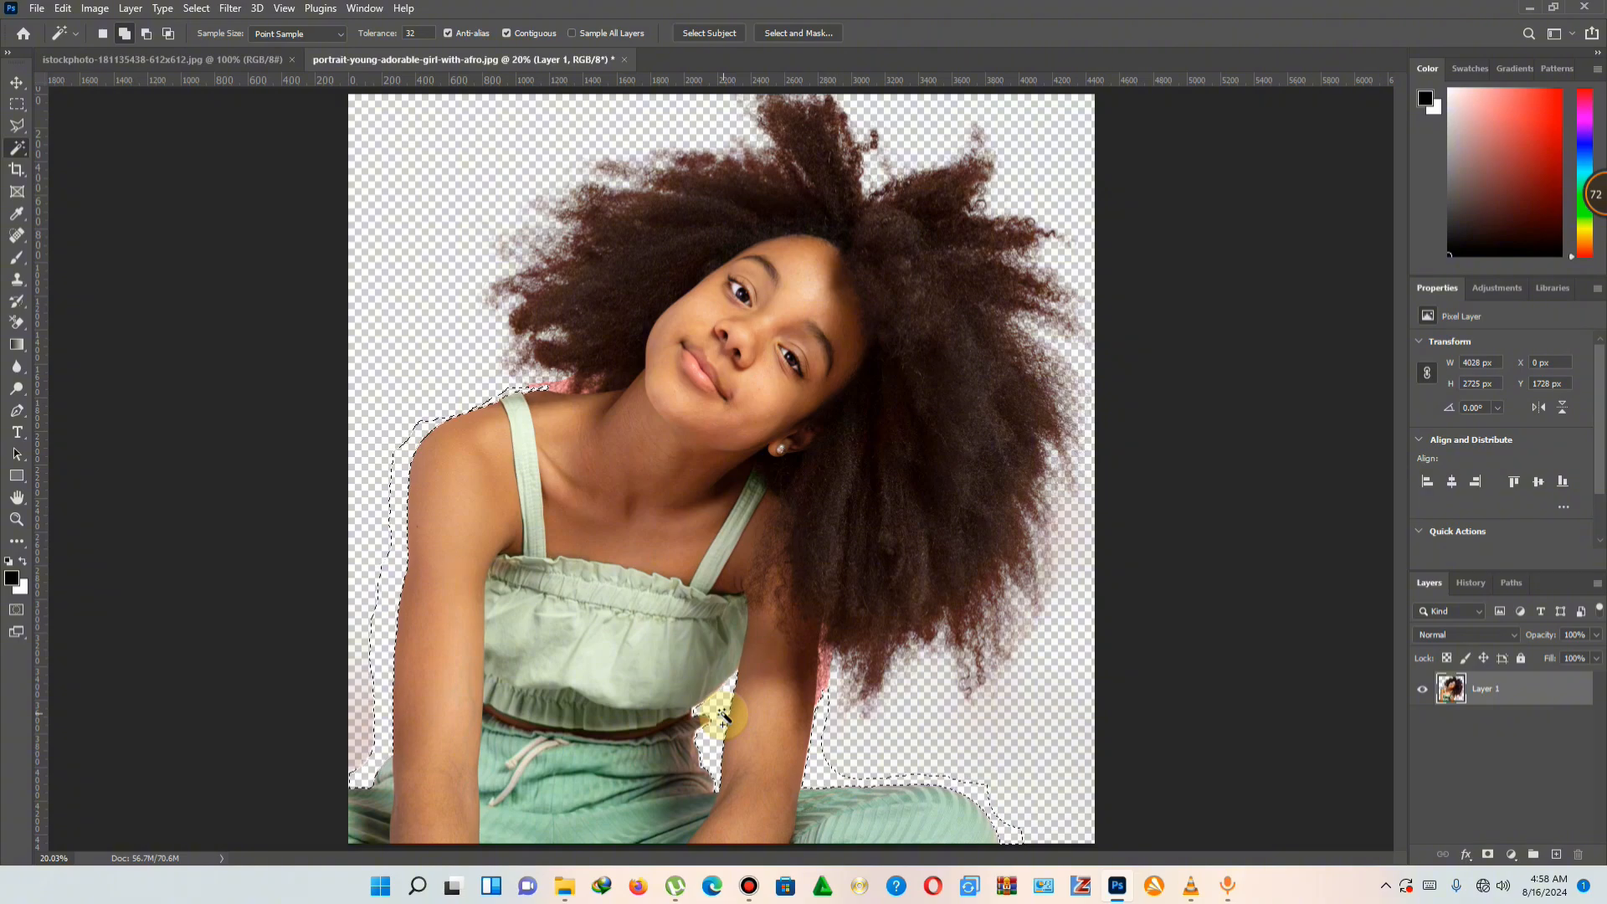
key("ctrl+d")
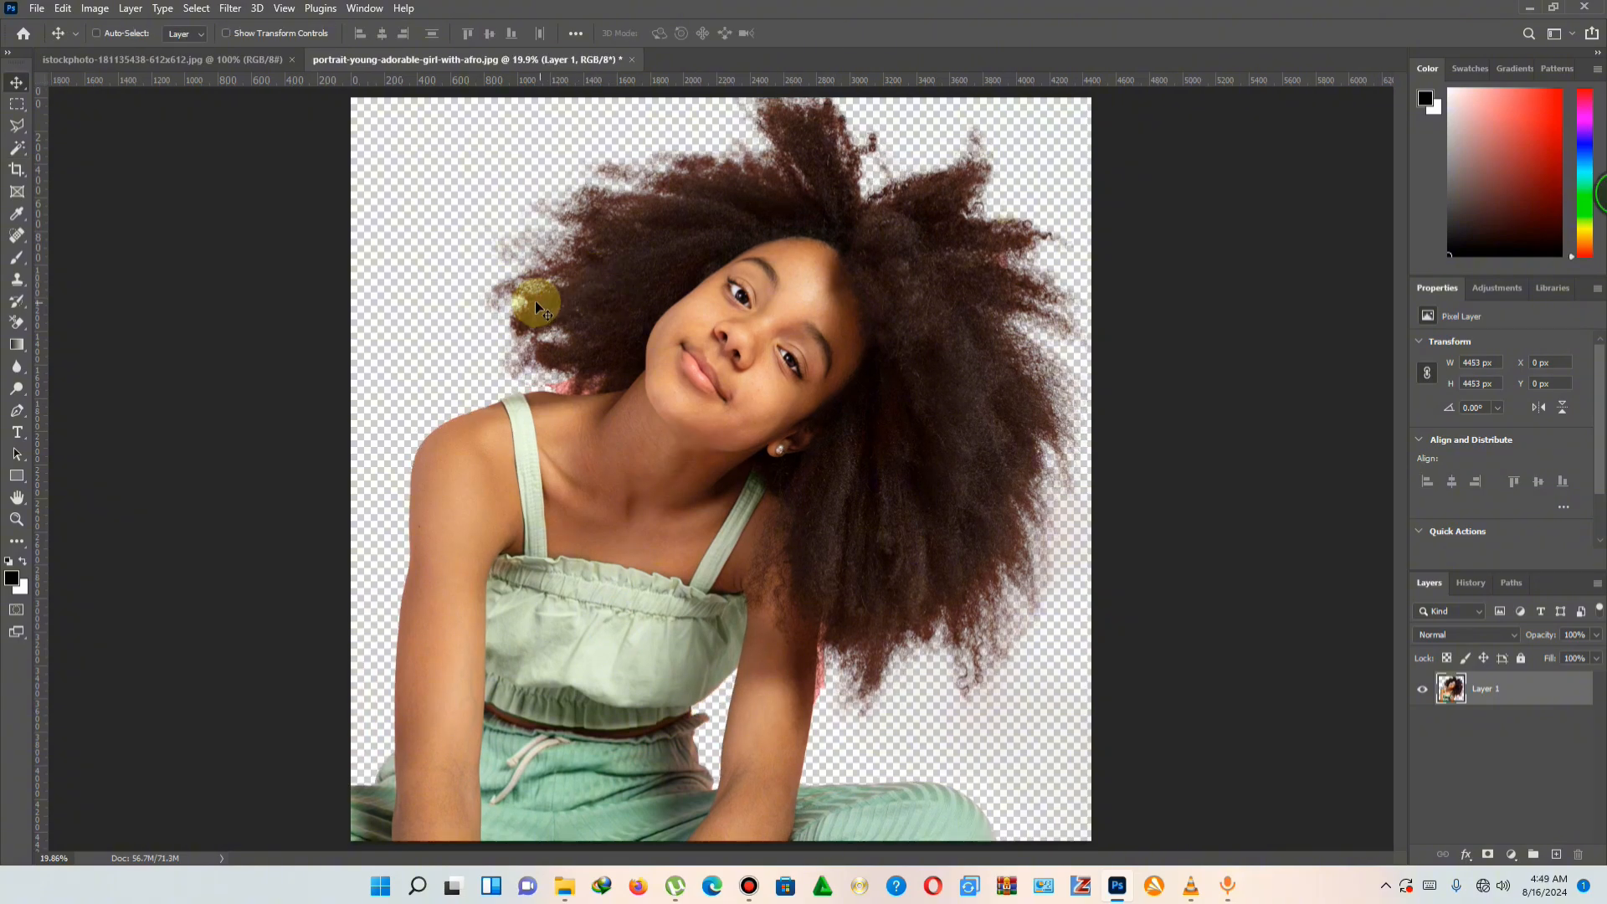
scroll(498, 243, "up", 3)
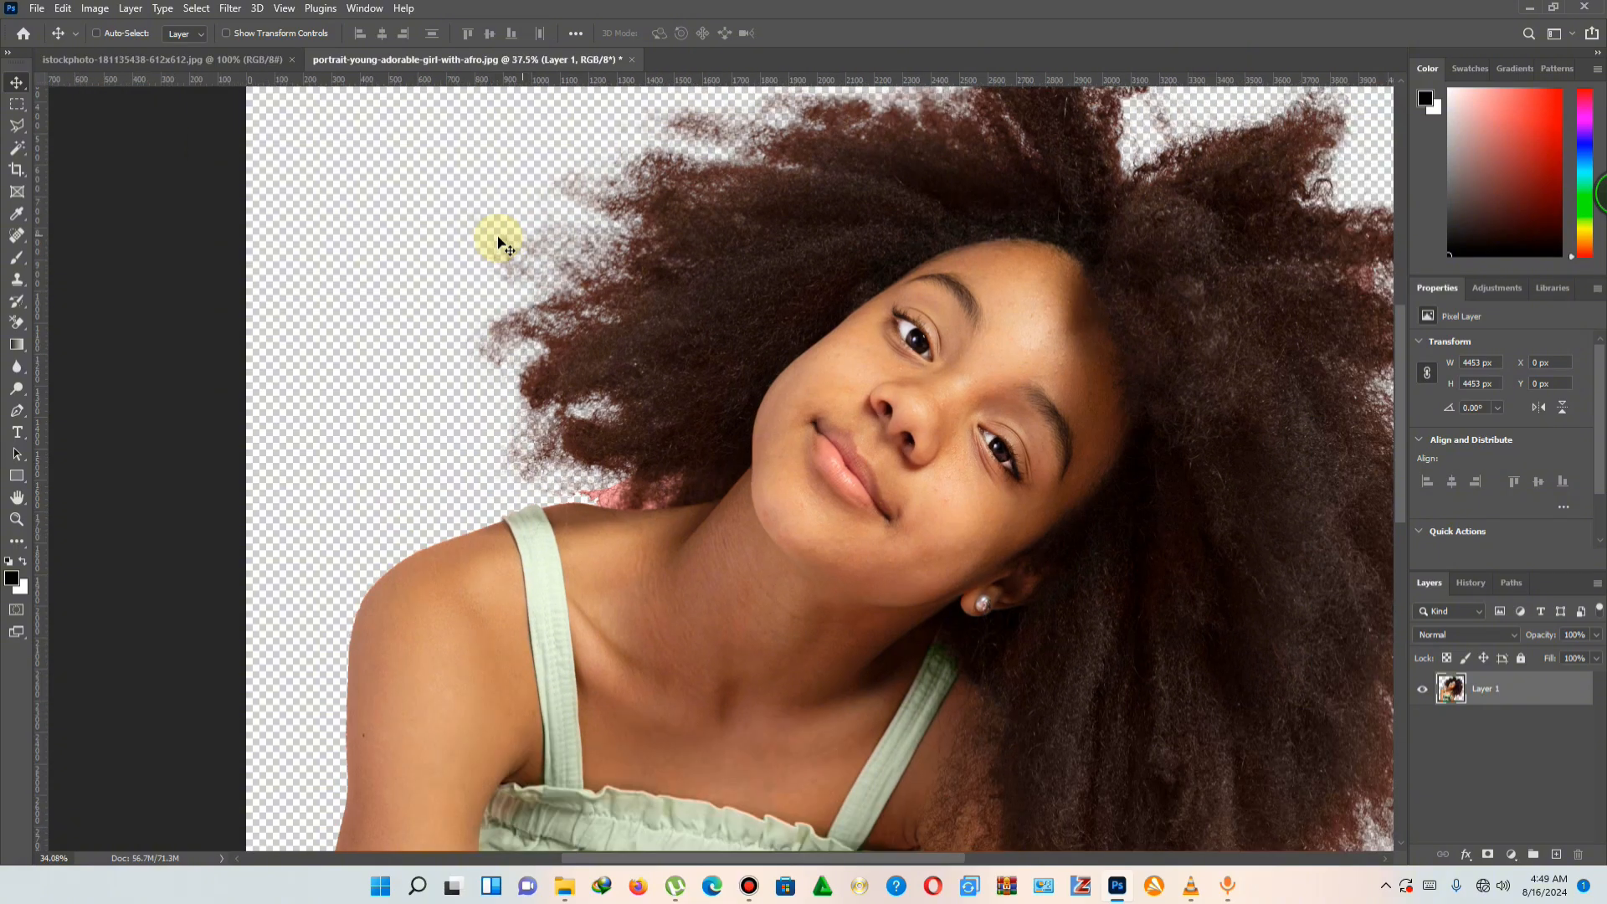
scroll(497, 242, "down", 2)
scroll(498, 243, "up", 2)
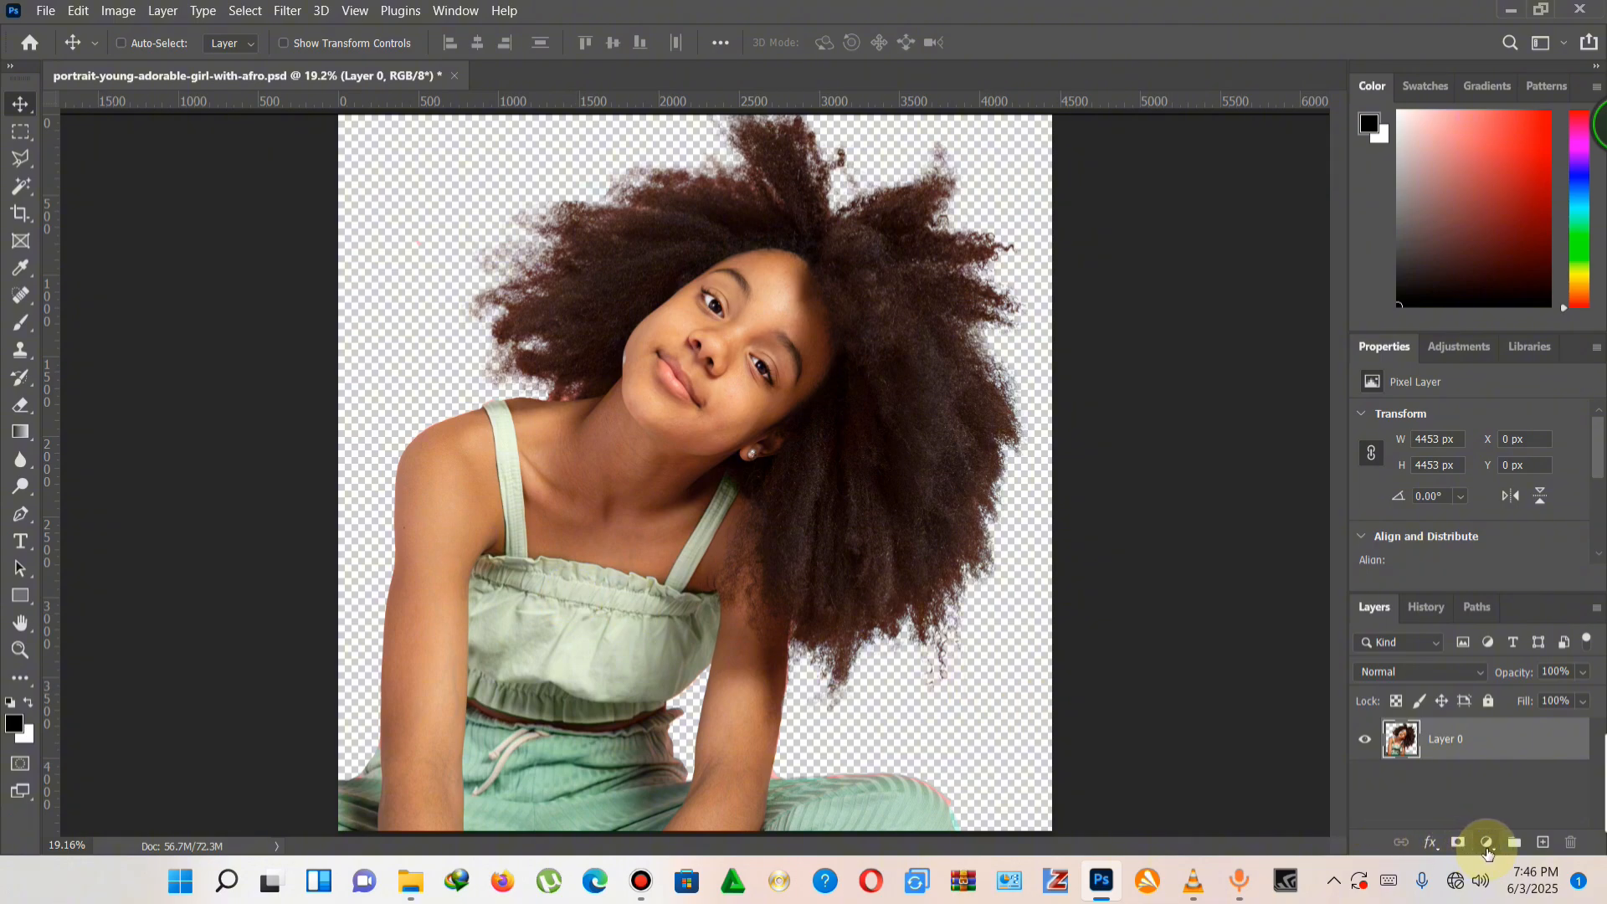
Add a Solid Color fill layer in white (ffffff)
left_click(1486, 844)
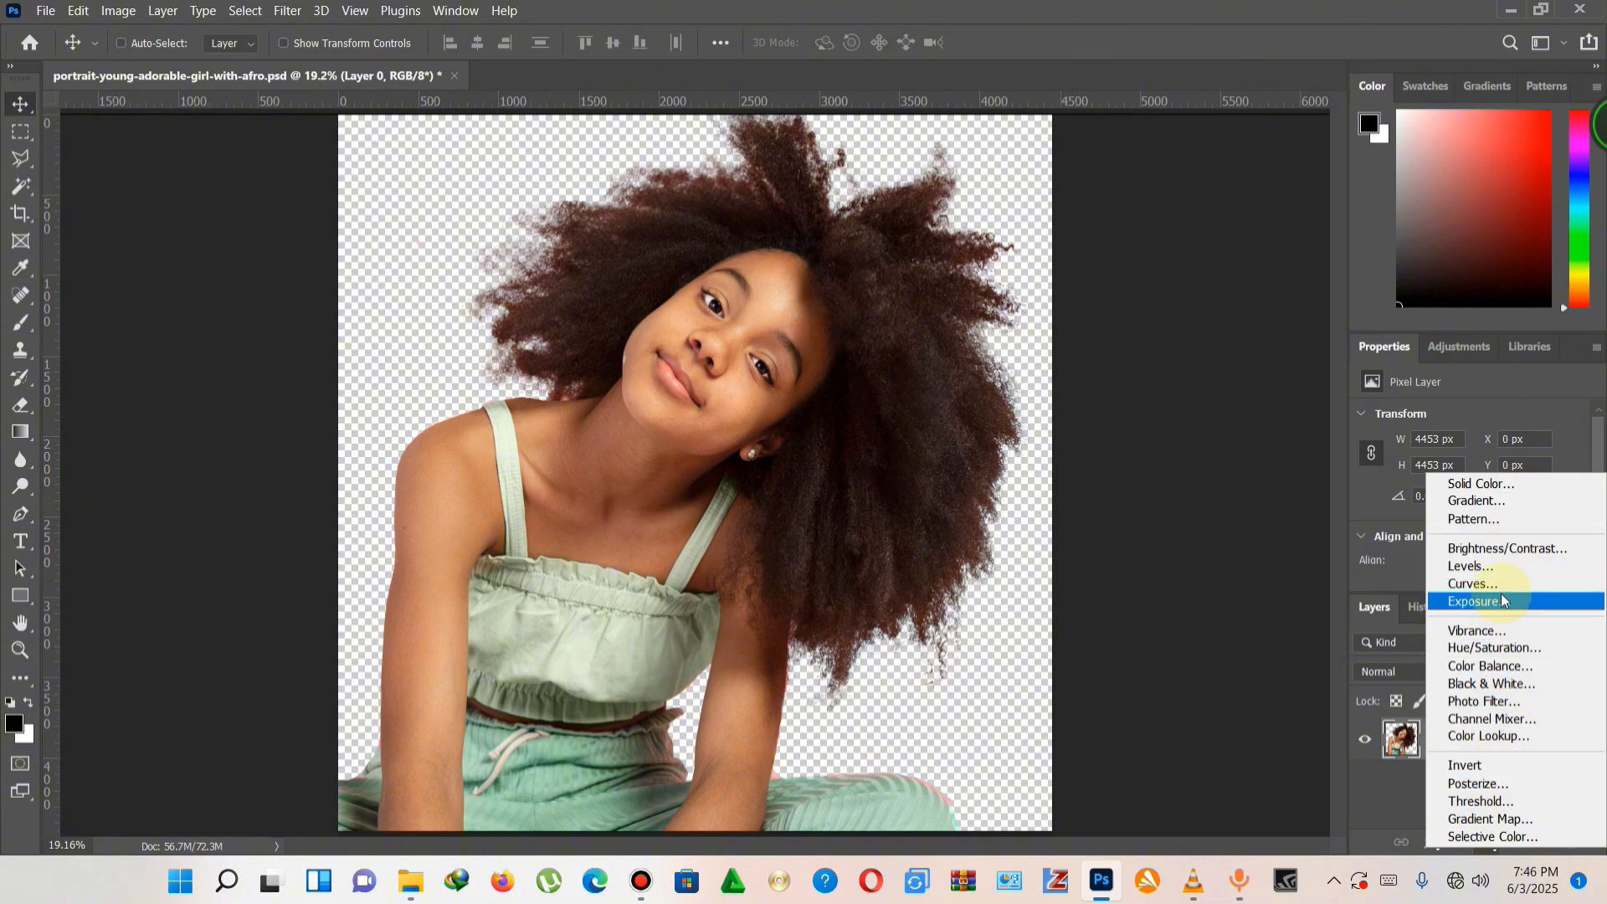
left_click(1540, 485)
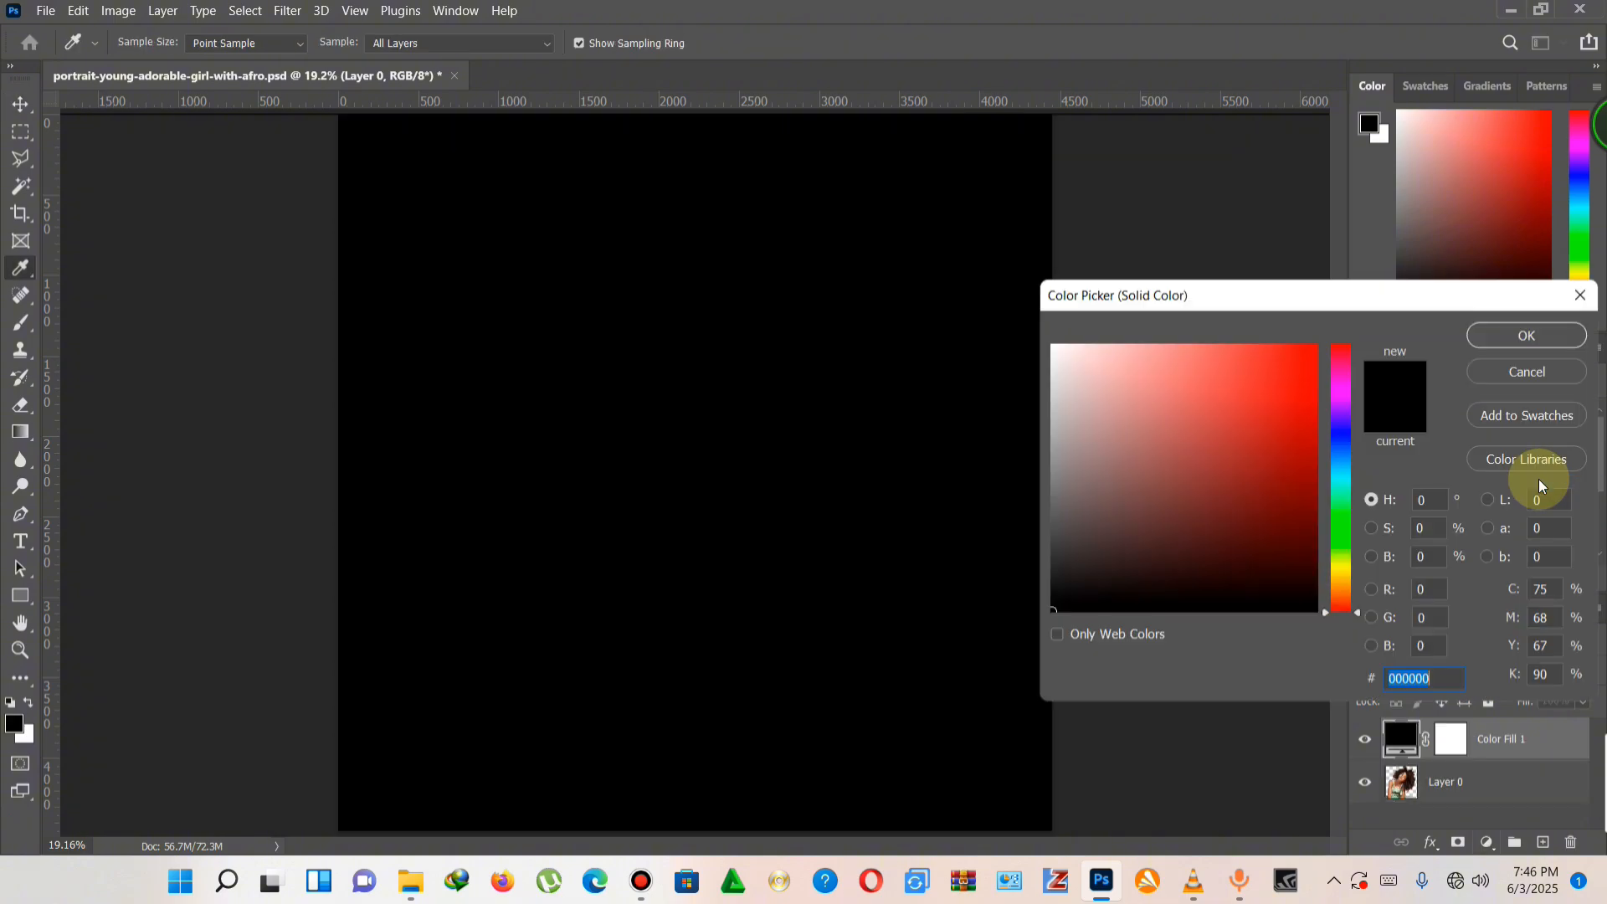
left_click_drag(1285, 294, 1242, 353)
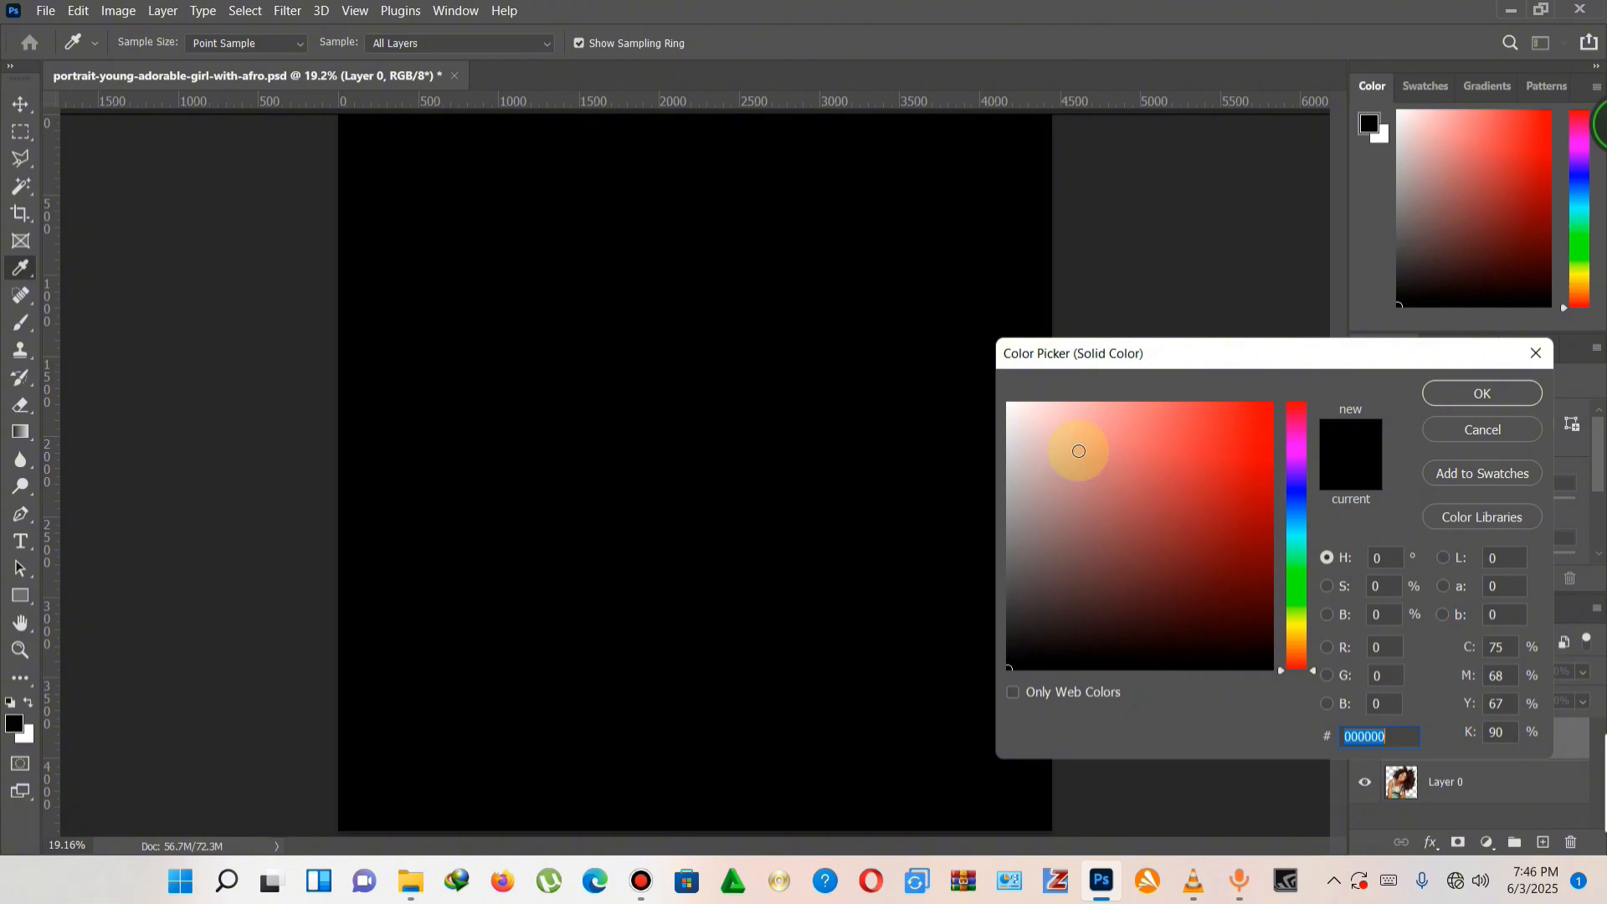
left_click_drag(1063, 452, 915, 287)
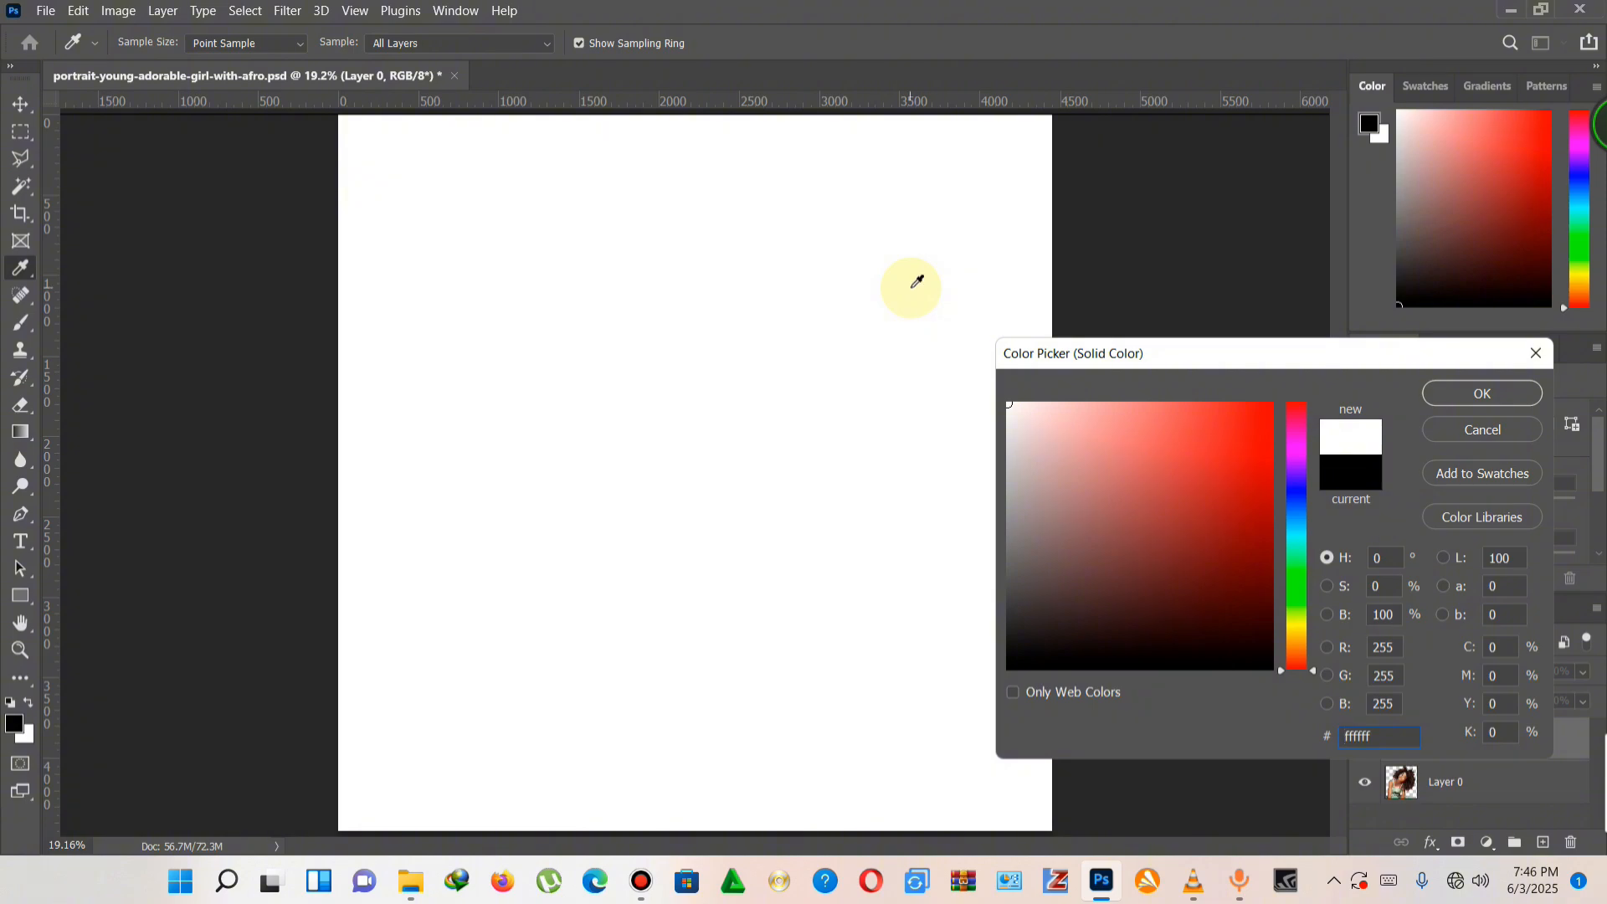
left_click_drag(1155, 360, 1177, 355)
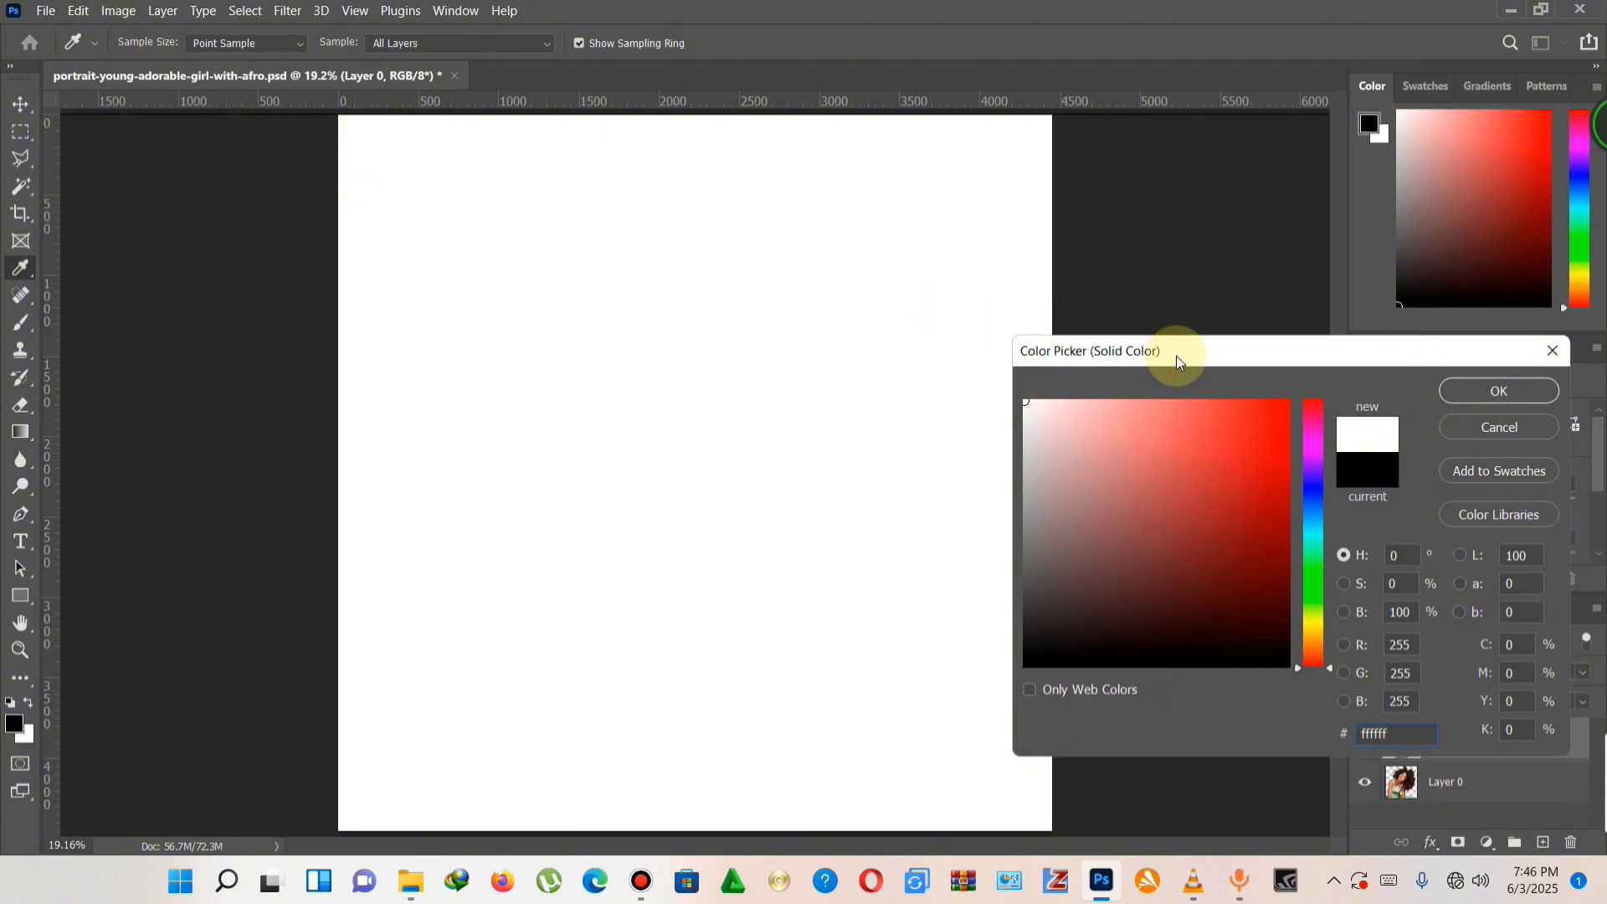
left_click_drag(1119, 484, 1163, 517)
left_click(1100, 535)
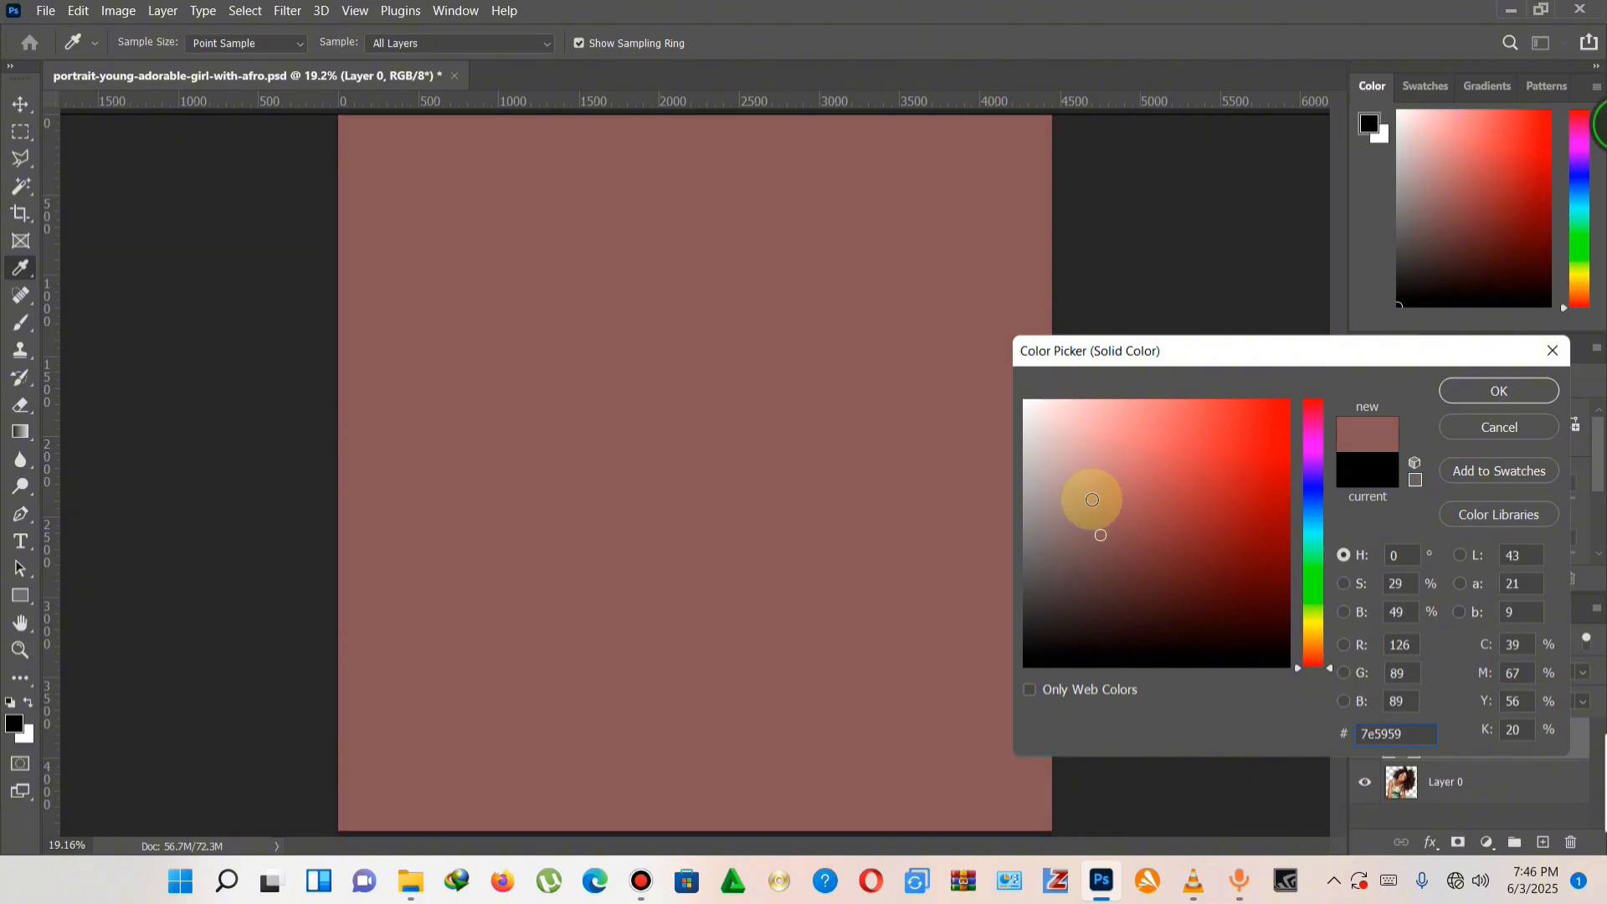
left_click_drag(1081, 441, 976, 363)
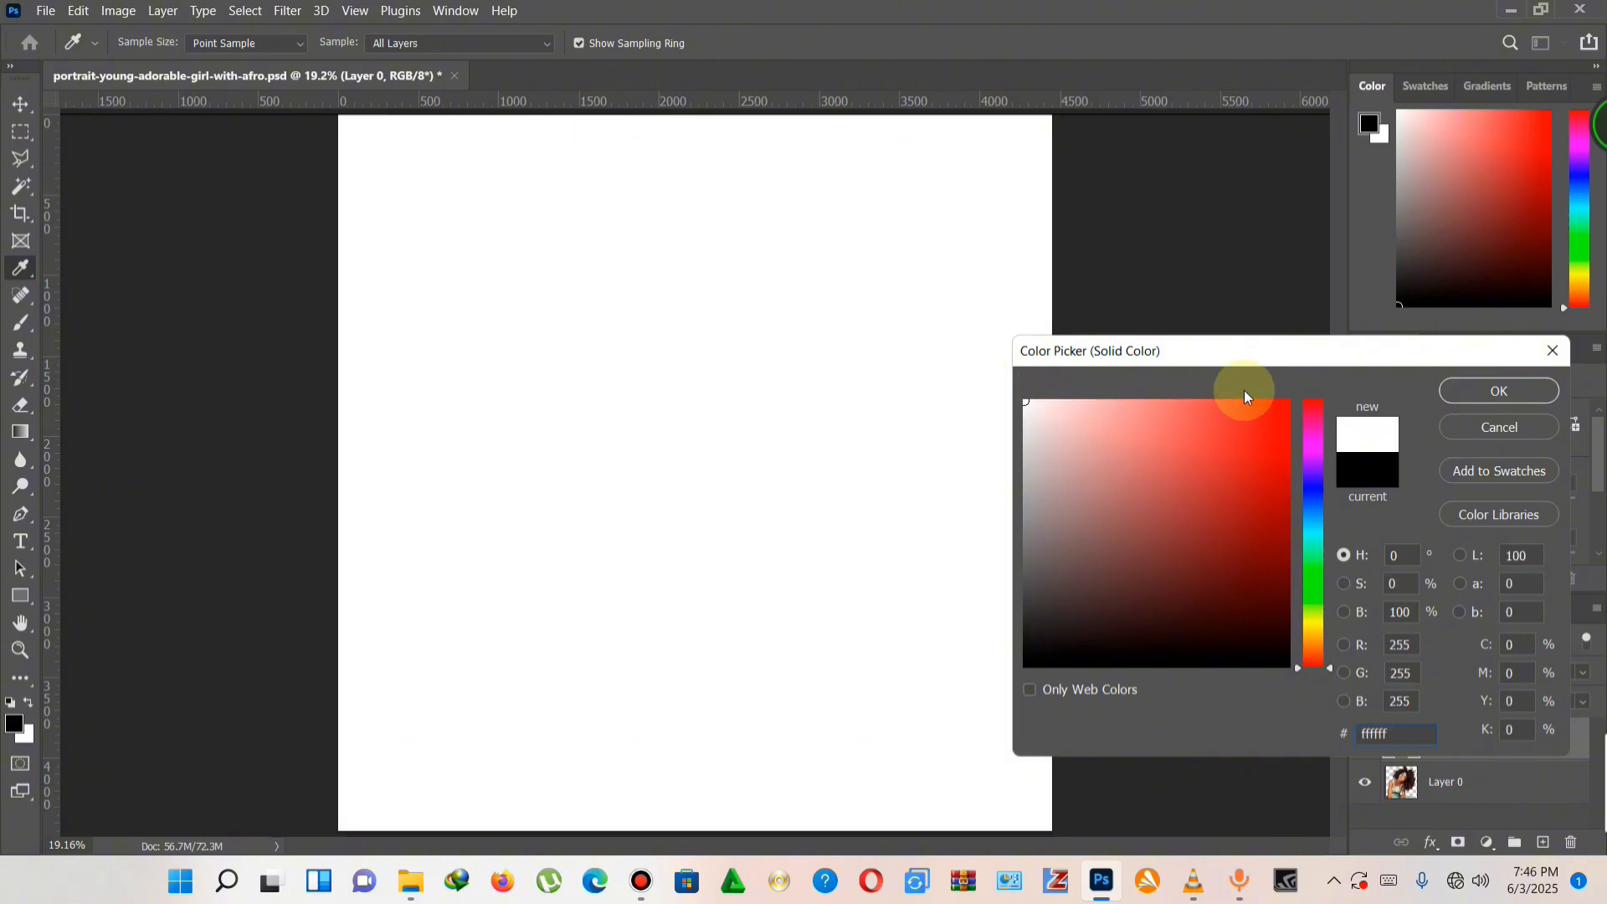
left_click_drag(1267, 356, 1247, 381)
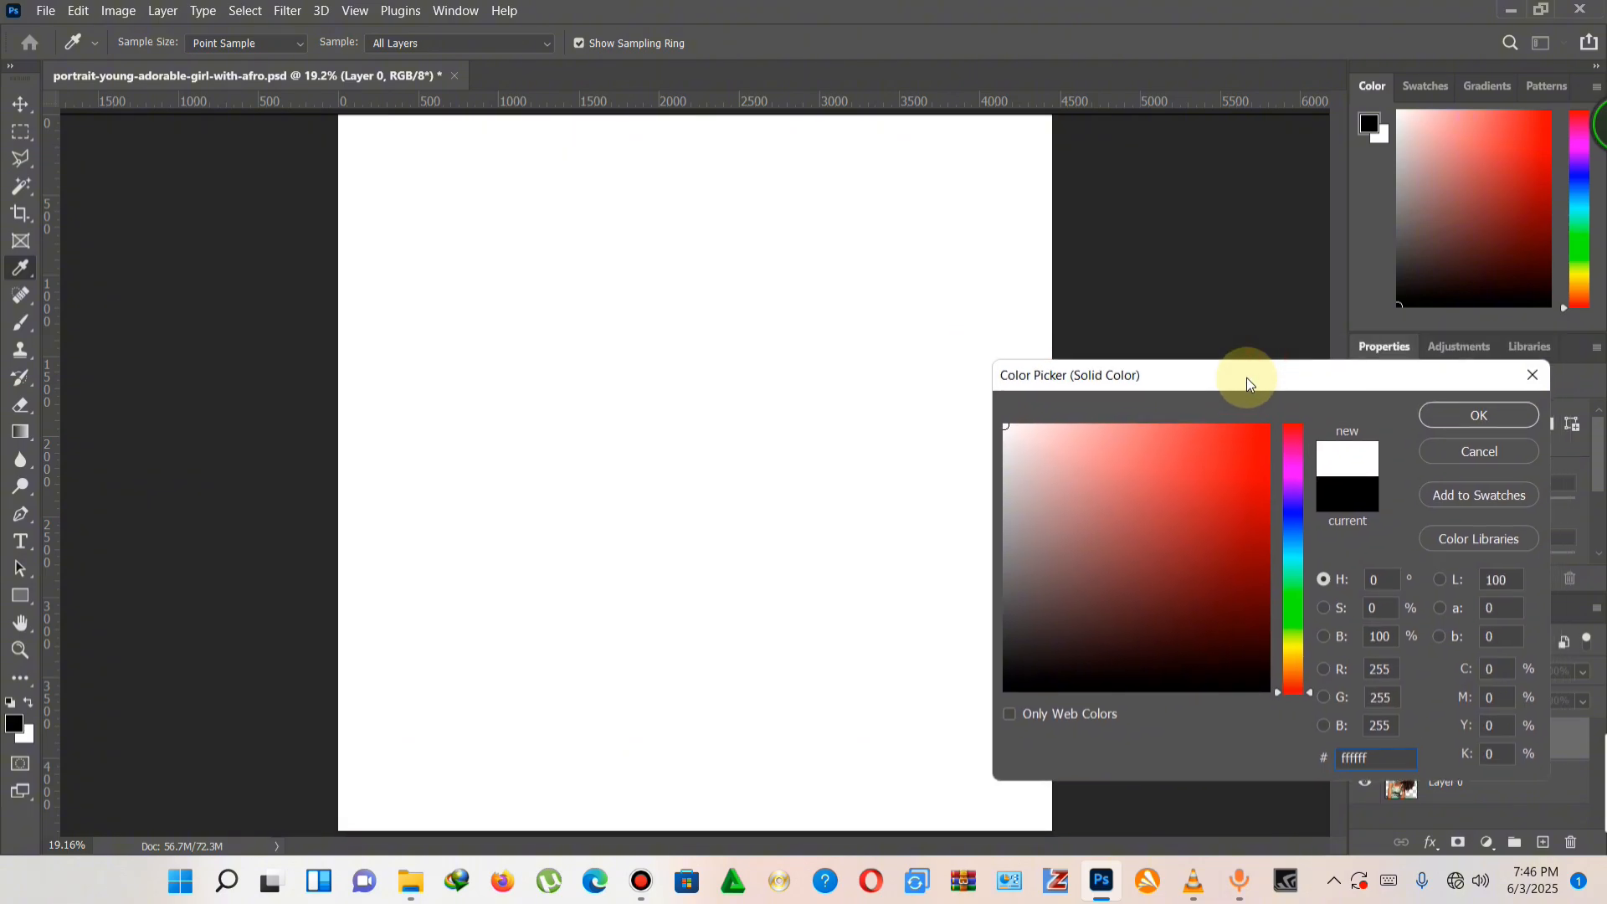
left_click(1442, 415)
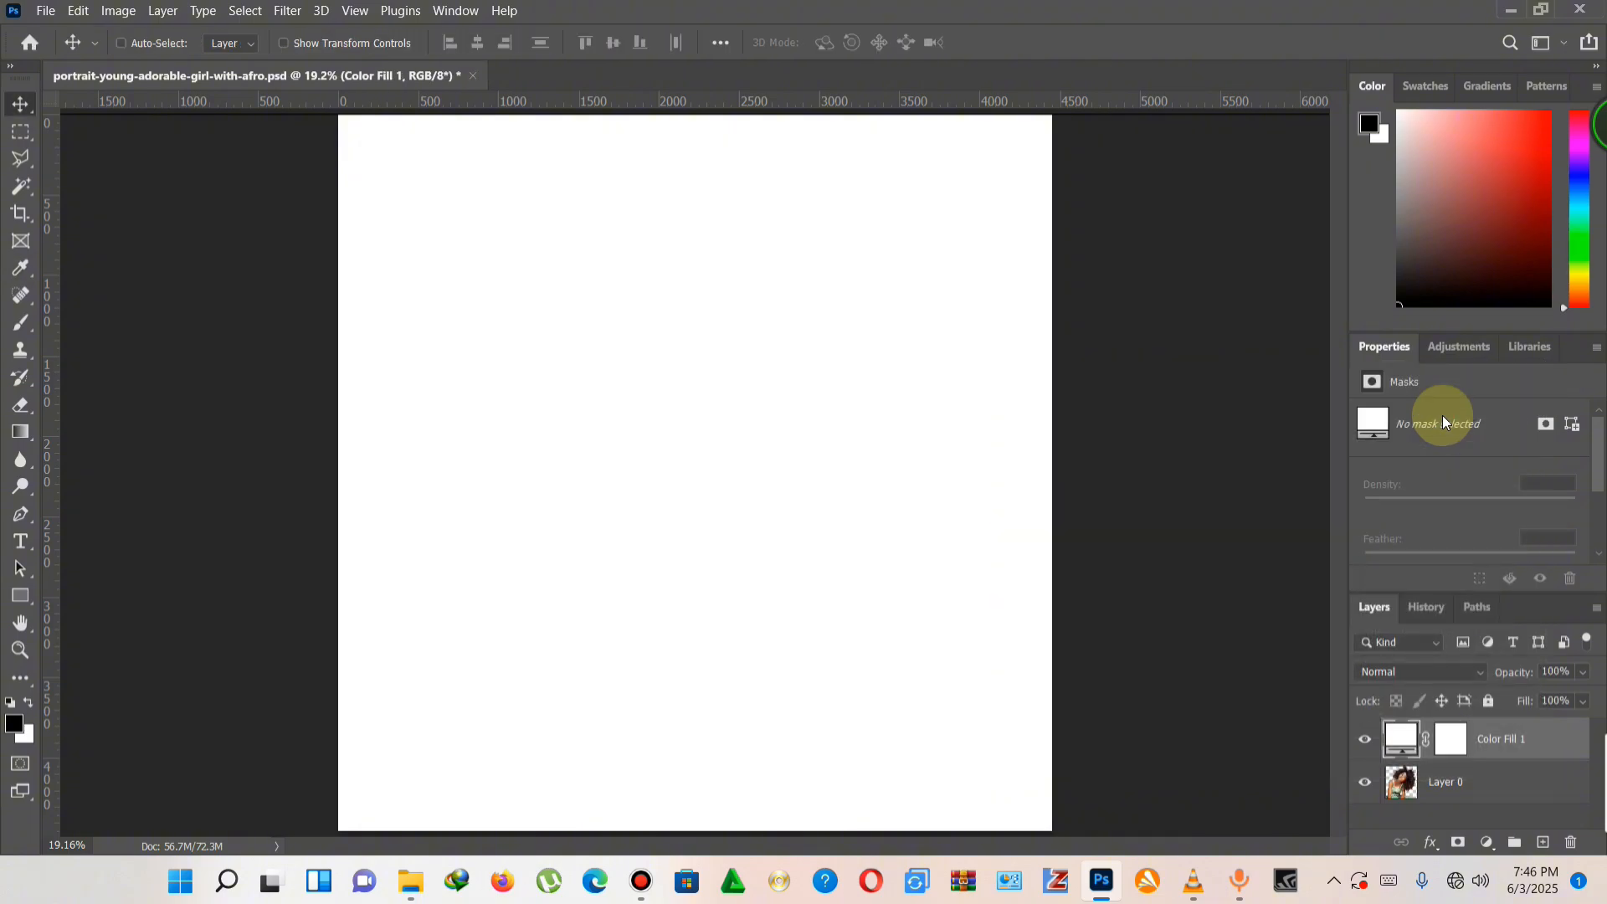
Move Layer 0 above the Color Fill 1 layer so the cut-out girl sits on the white fill
left_click(1481, 791)
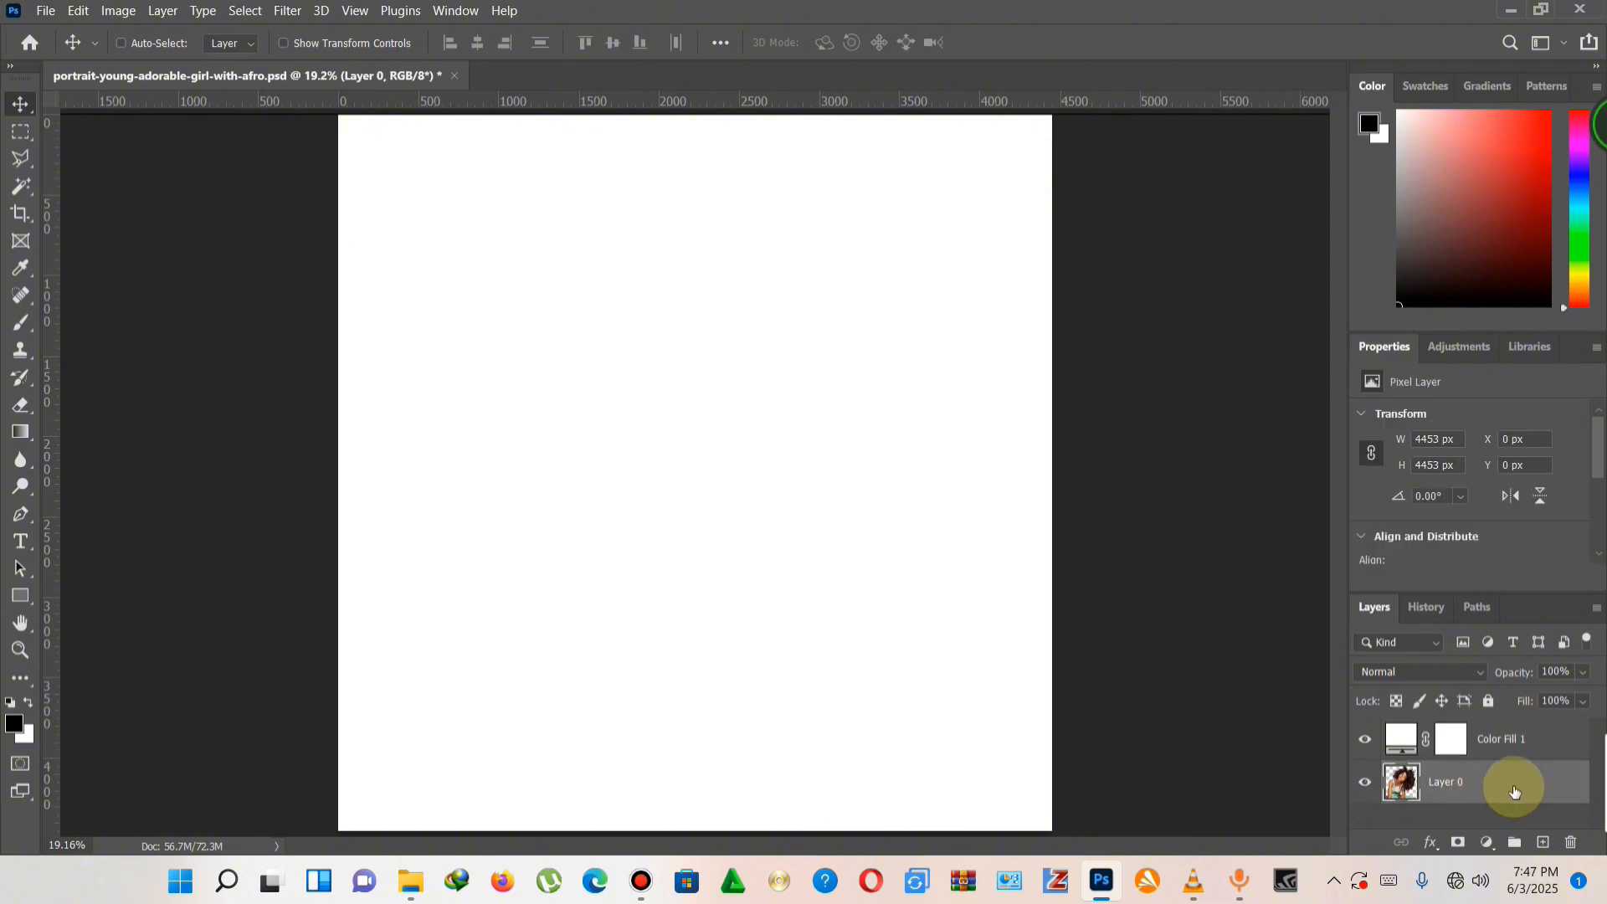
left_click_drag(1513, 792, 1510, 733)
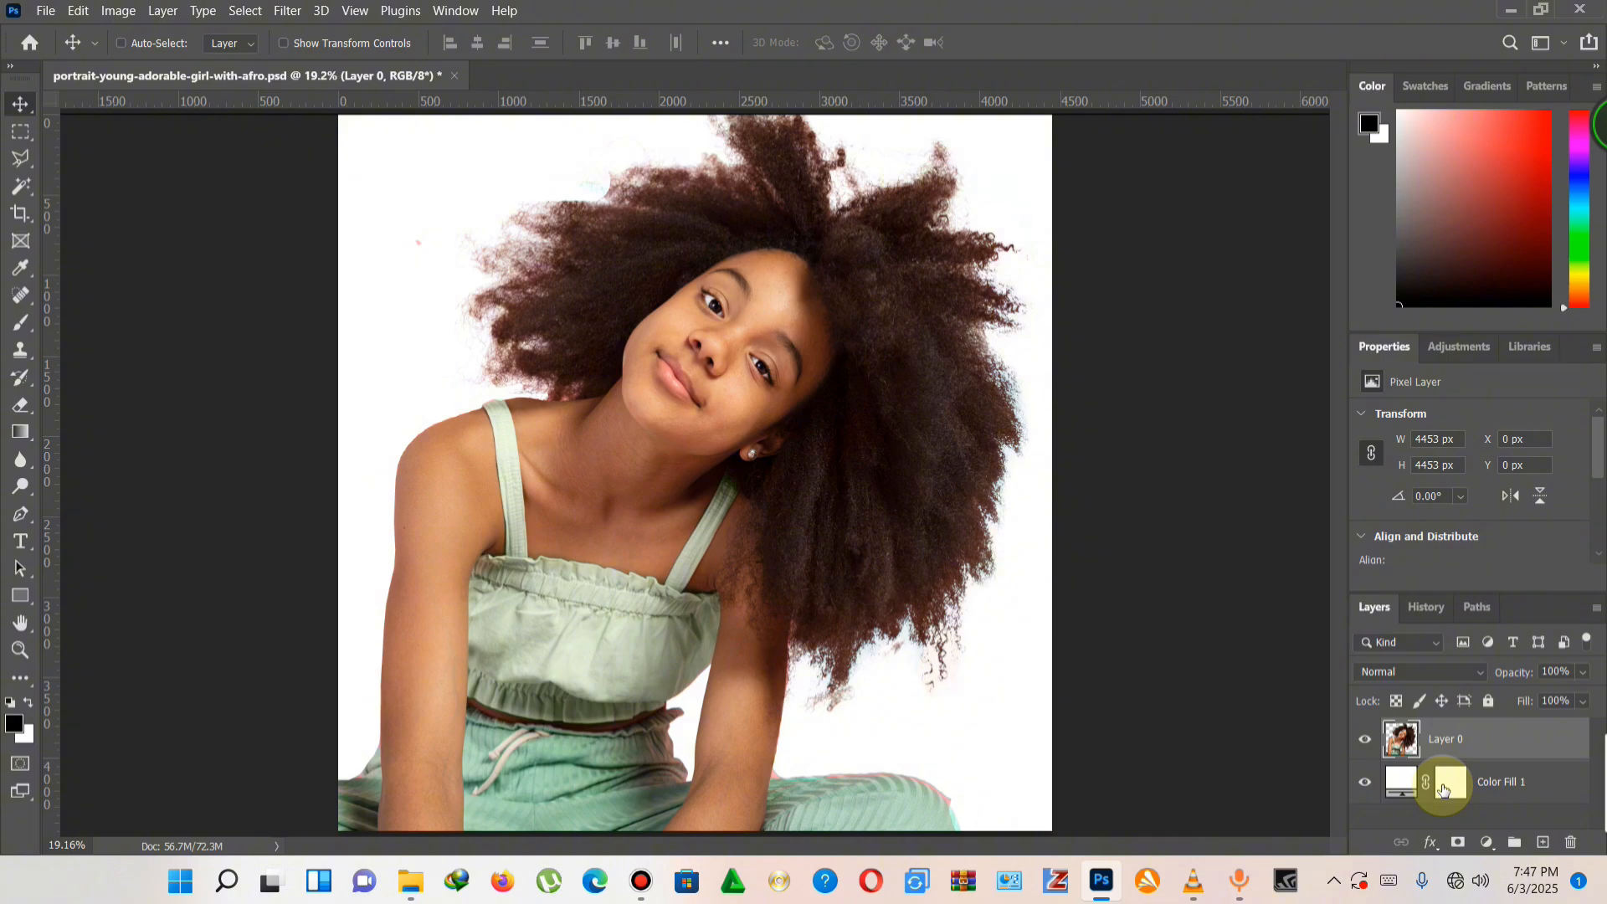
left_click_drag(1442, 788, 805, 597)
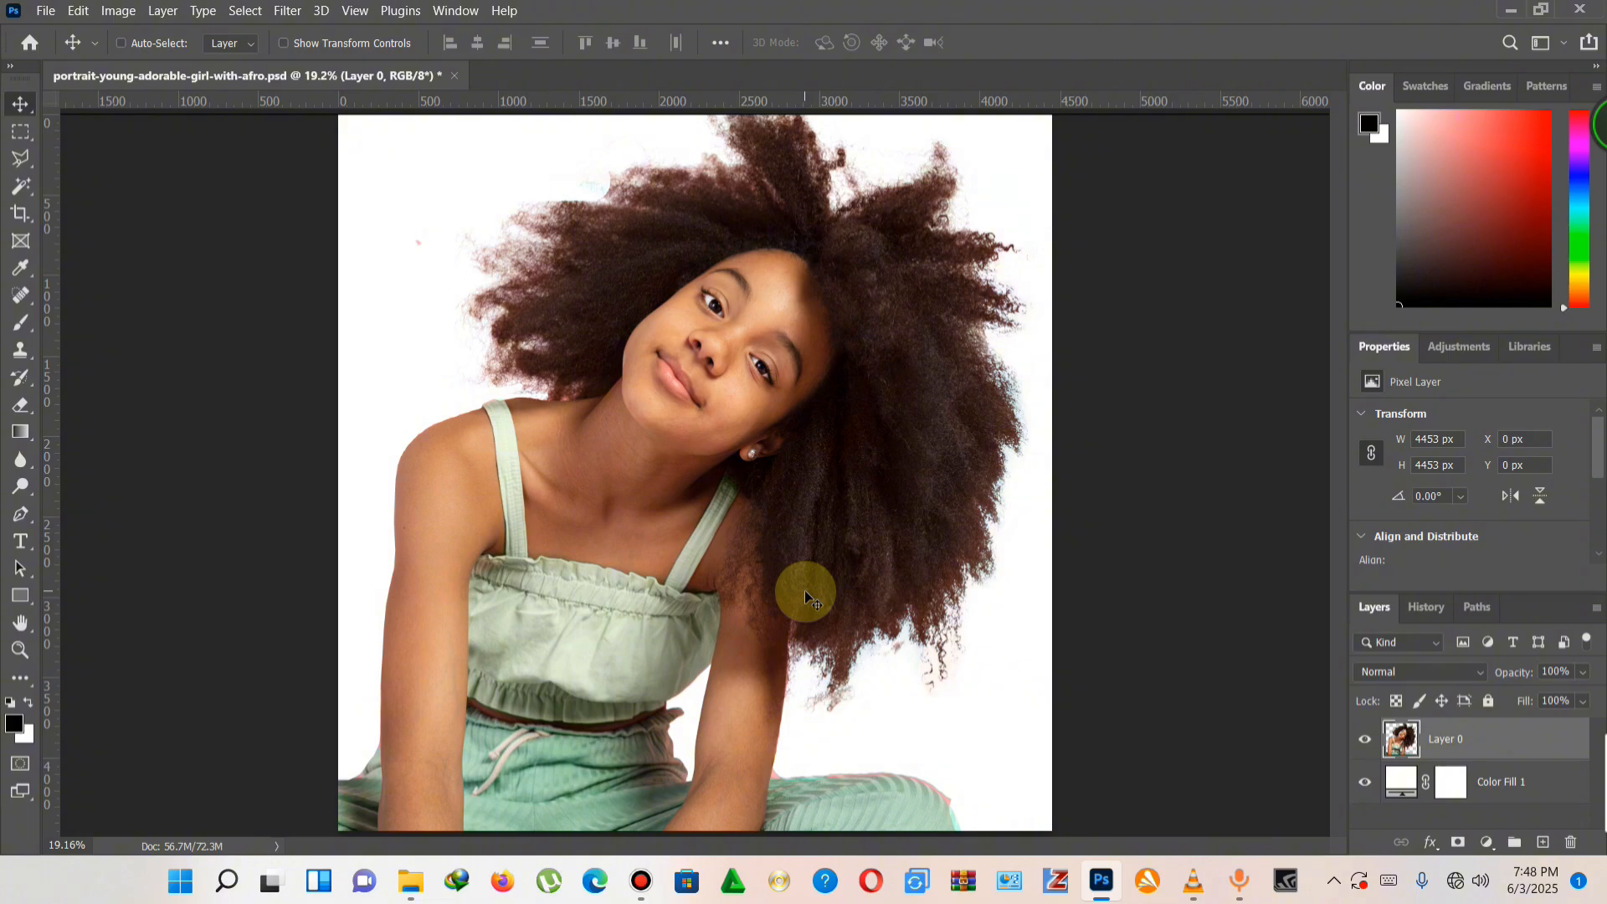